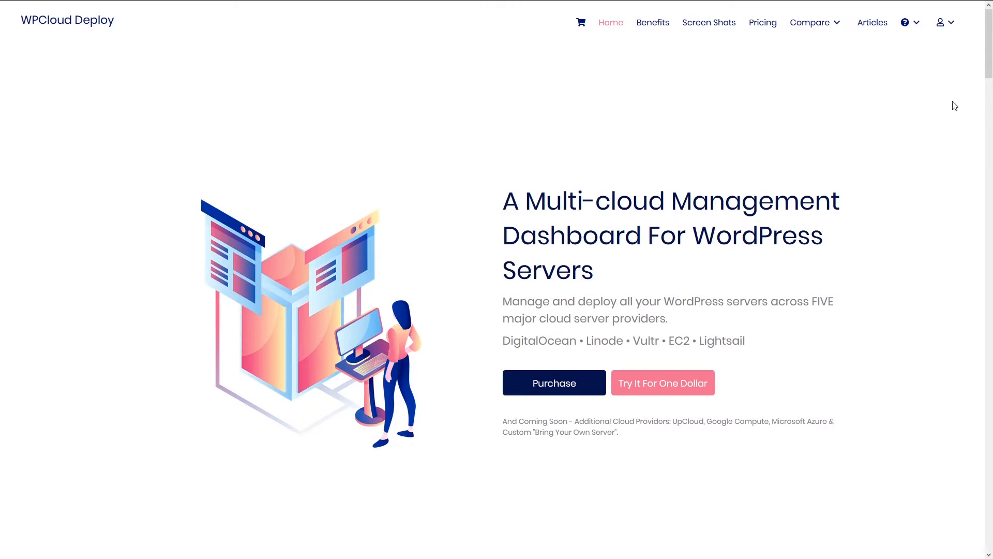
{"action": "scroll", "coordinate": [946, 102], "scroll_direction": "down", "scroll_amount": 5}
{"action": "scroll", "coordinate": [950, 102], "scroll_direction": "down", "scroll_amount": 7}
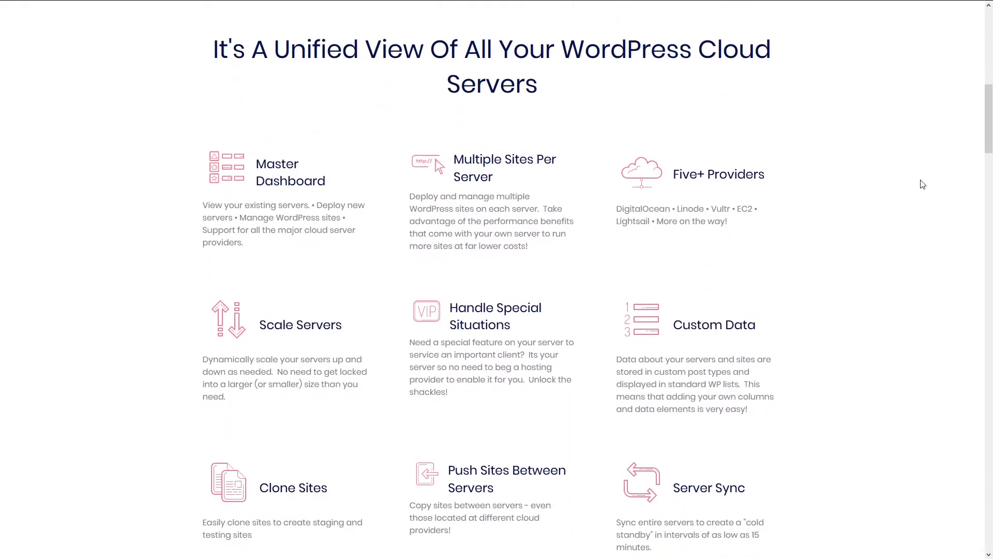
{"action": "scroll", "coordinate": [923, 184], "scroll_direction": "down", "scroll_amount": 2}
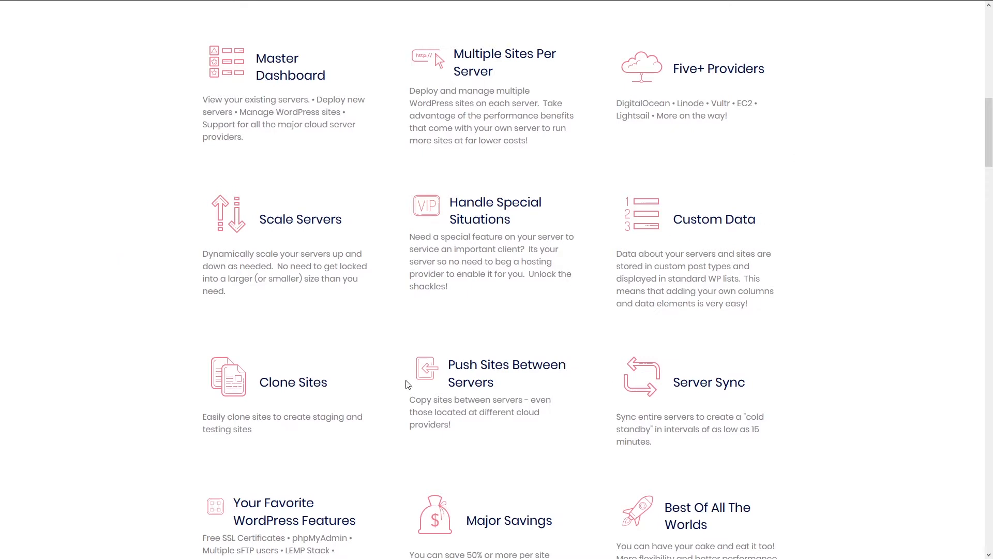
{"action": "scroll", "coordinate": [138, 265], "scroll_direction": "down", "scroll_amount": 1}
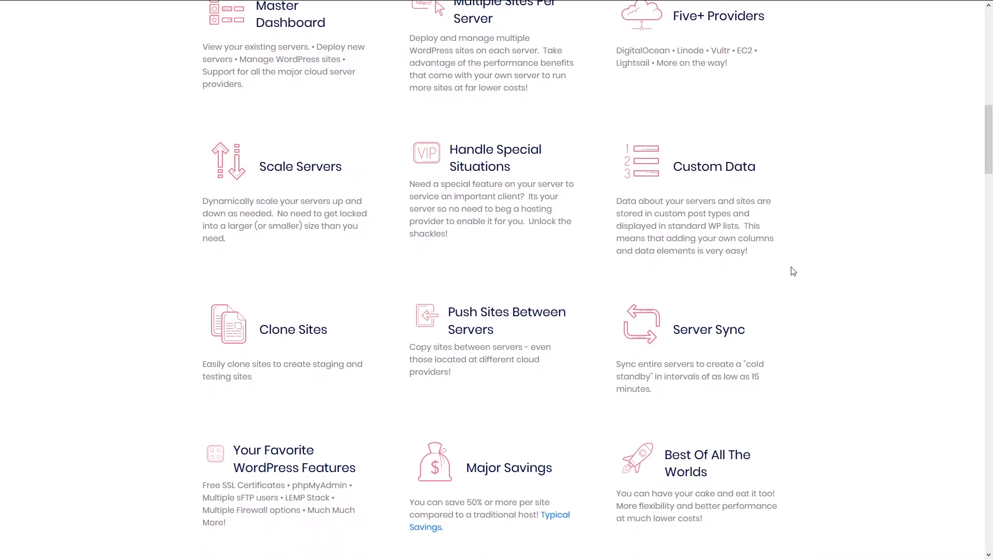
{"action": "scroll", "coordinate": [794, 269], "scroll_direction": "down", "scroll_amount": 2}
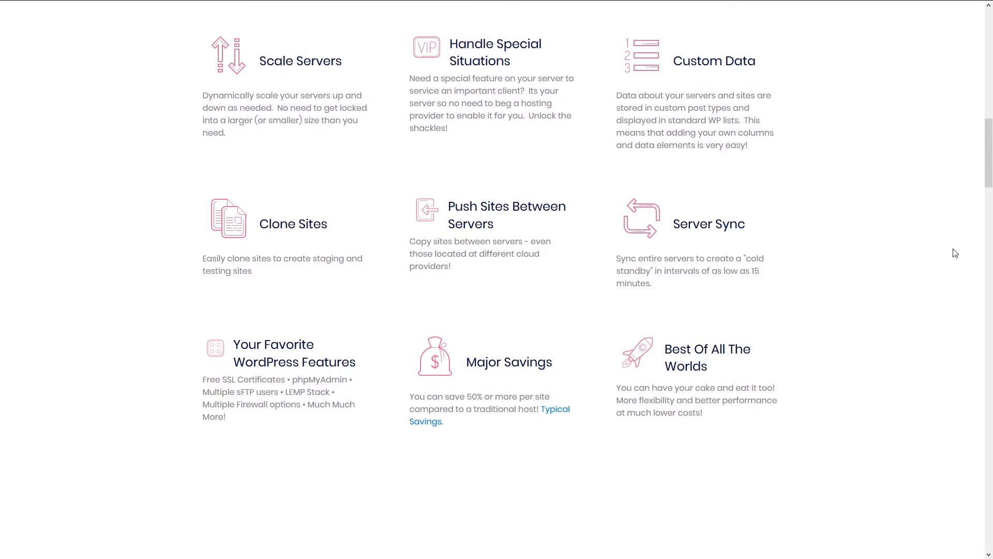
{"action": "scroll", "coordinate": [914, 275], "scroll_direction": "down", "scroll_amount": 4}
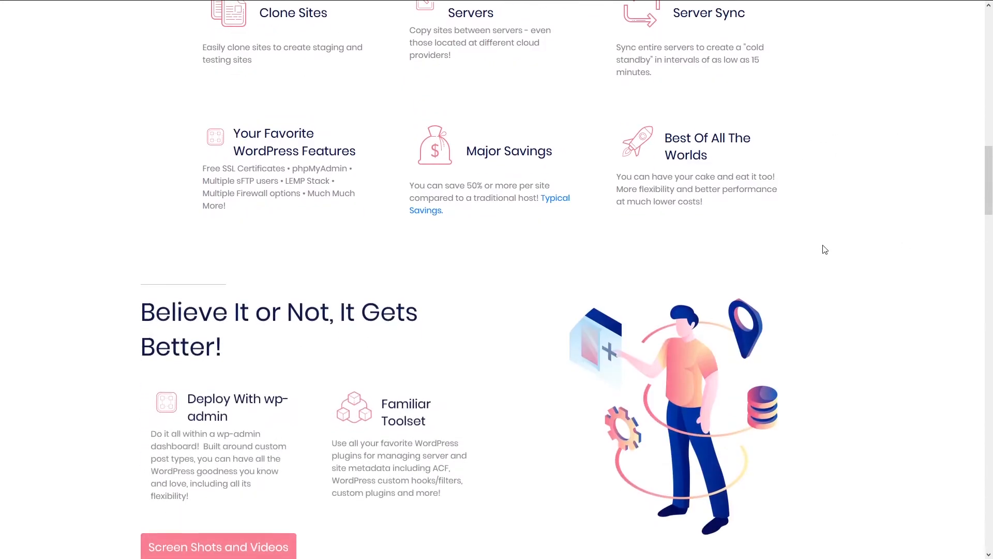
{"action": "scroll", "coordinate": [825, 250], "scroll_direction": "down", "scroll_amount": 4}
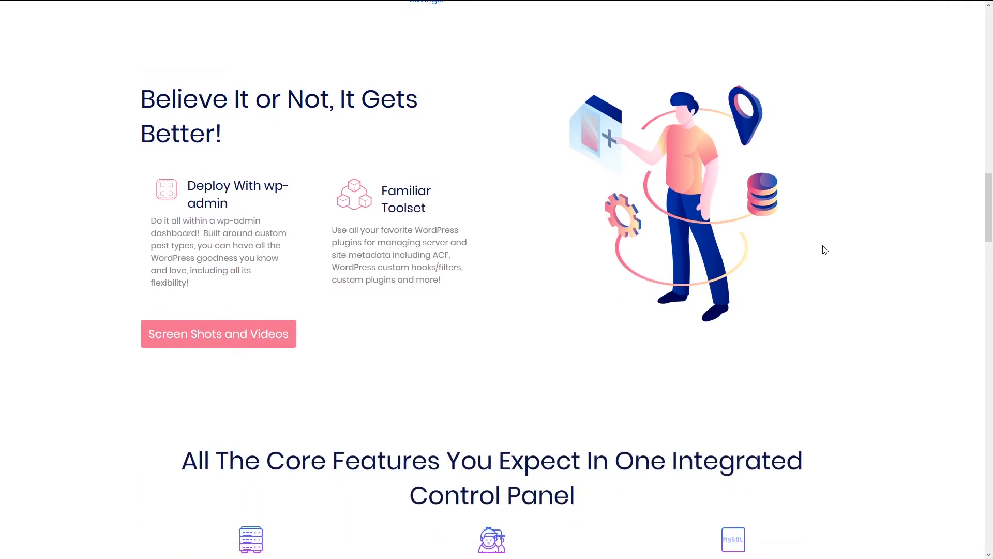
{"action": "scroll", "coordinate": [823, 249], "scroll_direction": "down", "scroll_amount": 4}
{"action": "scroll", "coordinate": [845, 231], "scroll_direction": "down", "scroll_amount": 3}
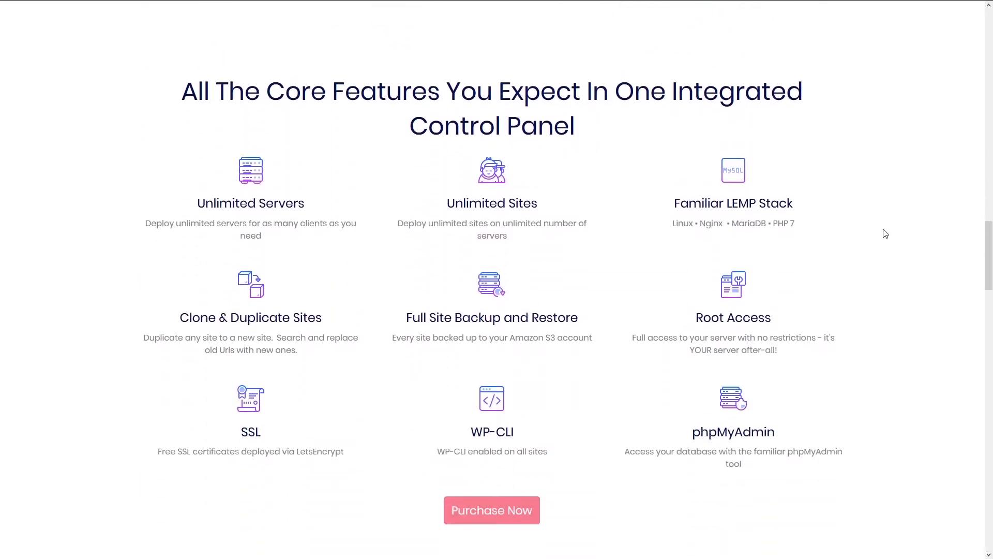
{"action": "scroll", "coordinate": [901, 326], "scroll_direction": "down", "scroll_amount": 1}
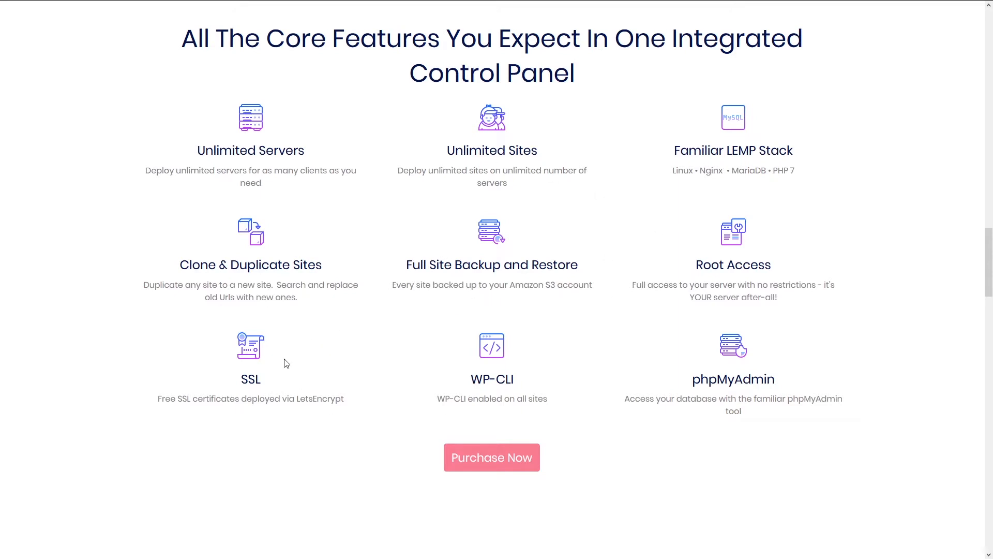
{"action": "scroll", "coordinate": [393, 327], "scroll_direction": "down", "scroll_amount": 1}
{"action": "scroll", "coordinate": [339, 295], "scroll_direction": "down", "scroll_amount": 5}
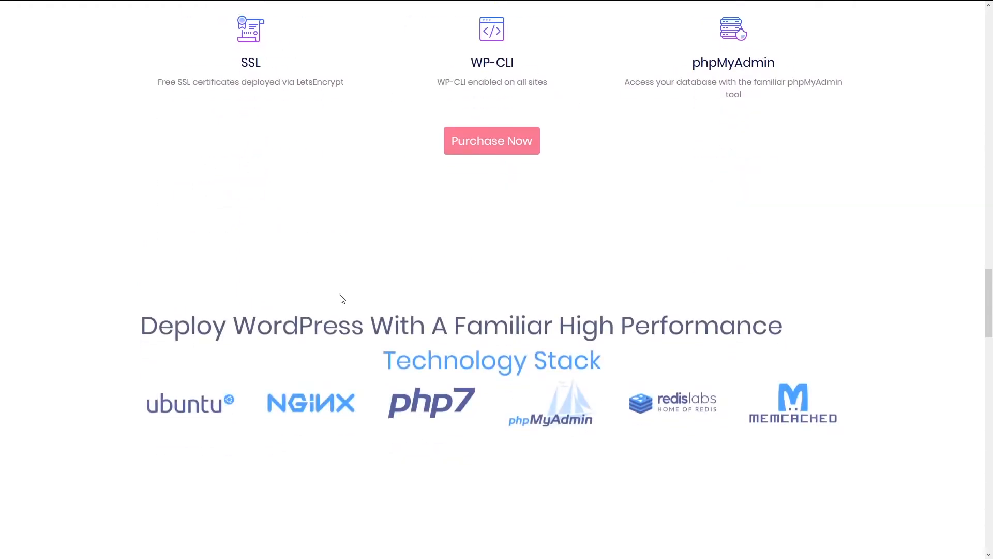
{"action": "scroll", "coordinate": [457, 335], "scroll_direction": "up", "scroll_amount": 3}
{"action": "scroll", "coordinate": [457, 335], "scroll_direction": "up", "scroll_amount": 20}
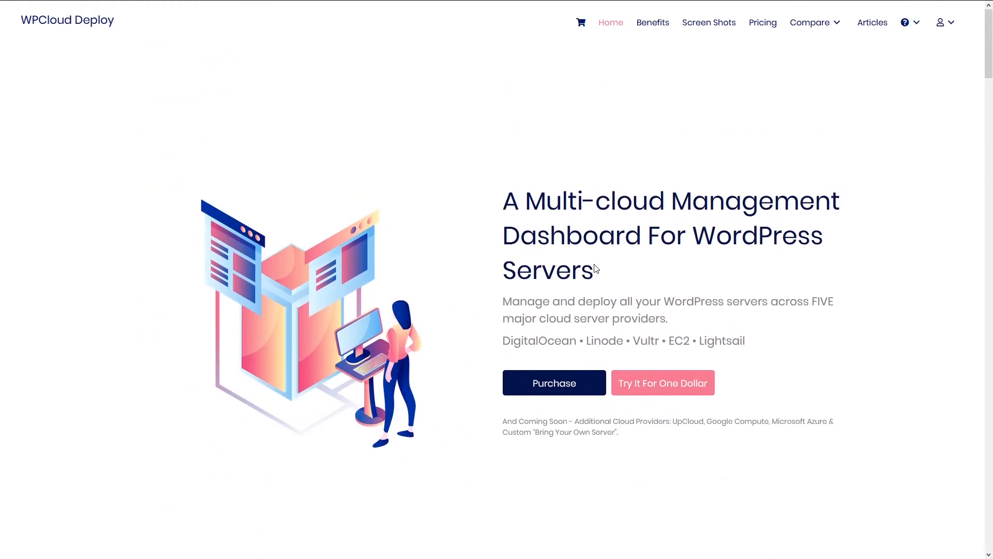
Open the Pricing page and compare the CORE ($149/year) and All Access ($499/year) plans.
{"action": "left_click", "coordinate": [764, 32]}
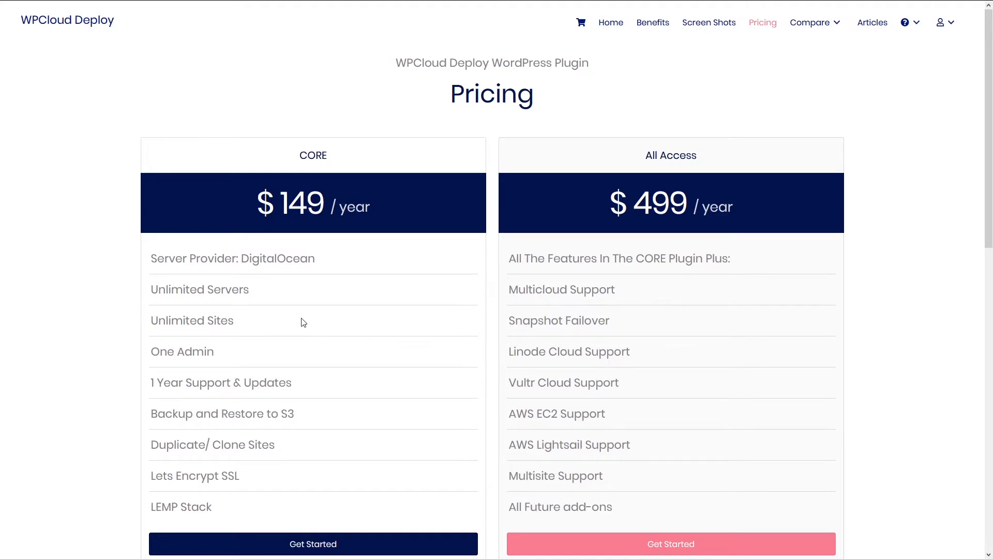
{"action": "scroll", "coordinate": [301, 321], "scroll_direction": "down", "scroll_amount": 2}
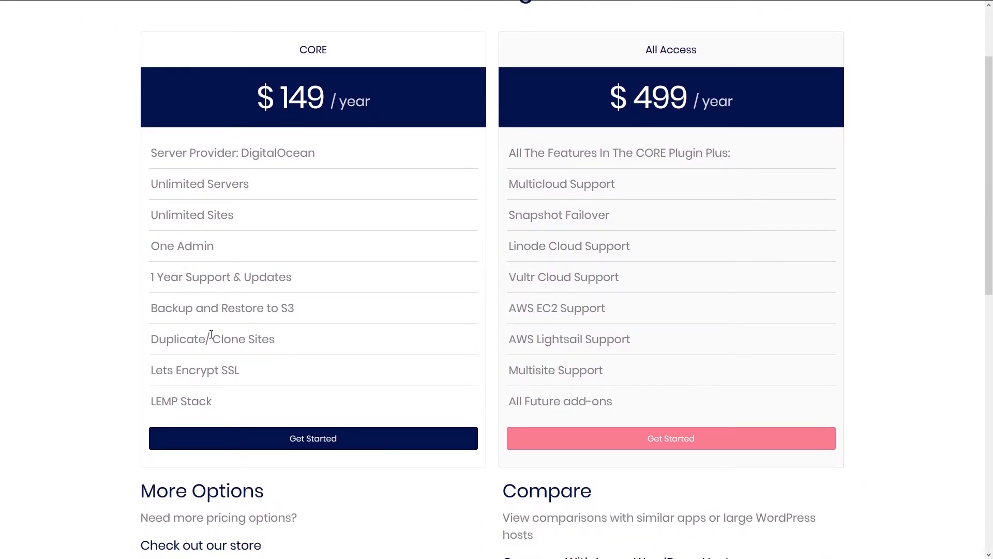
{"action": "scroll", "coordinate": [212, 328], "scroll_direction": "up", "scroll_amount": 2}
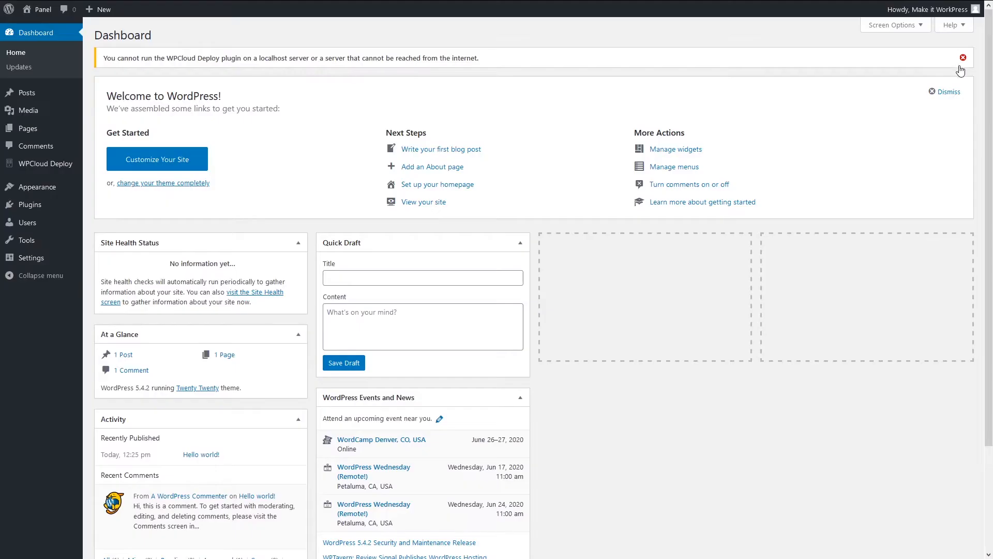
Dismiss the localhost warning and show the Installed Plugins list.
{"action": "left_click", "coordinate": [964, 61]}
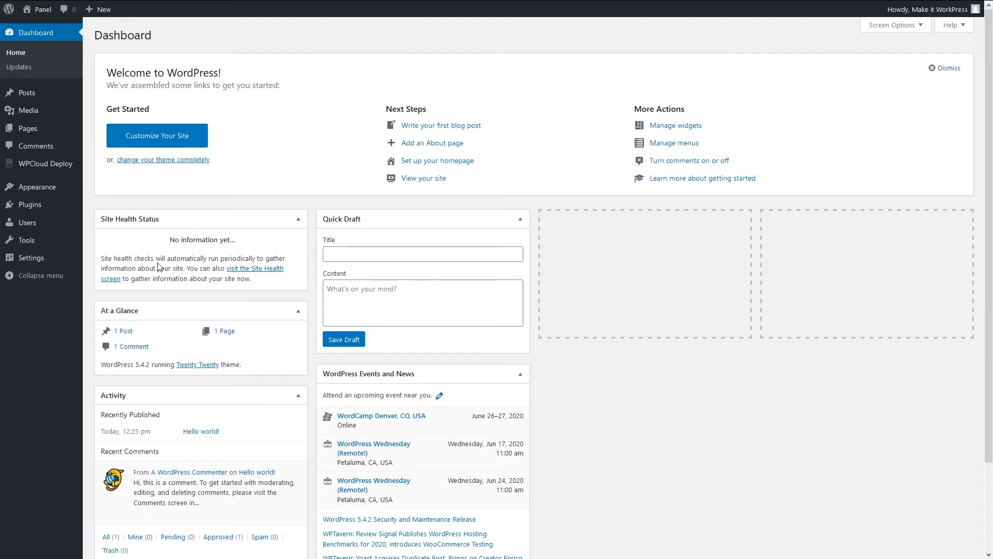
{"action": "left_click", "coordinate": [21, 205]}
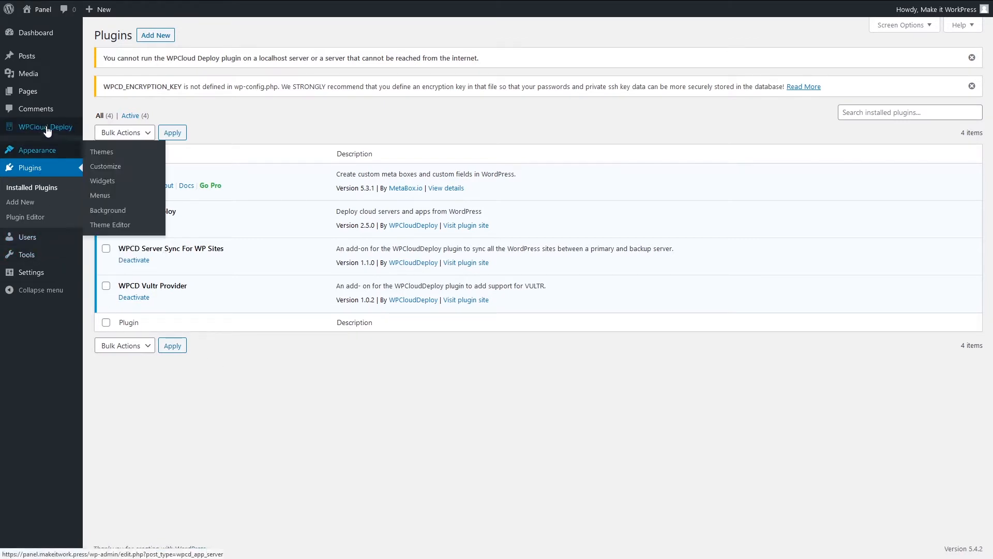
Show the Vultr provider in WPCloud Deploy's Cloud Providers settings.
{"action": "mouse_move", "coordinate": [37, 129]}
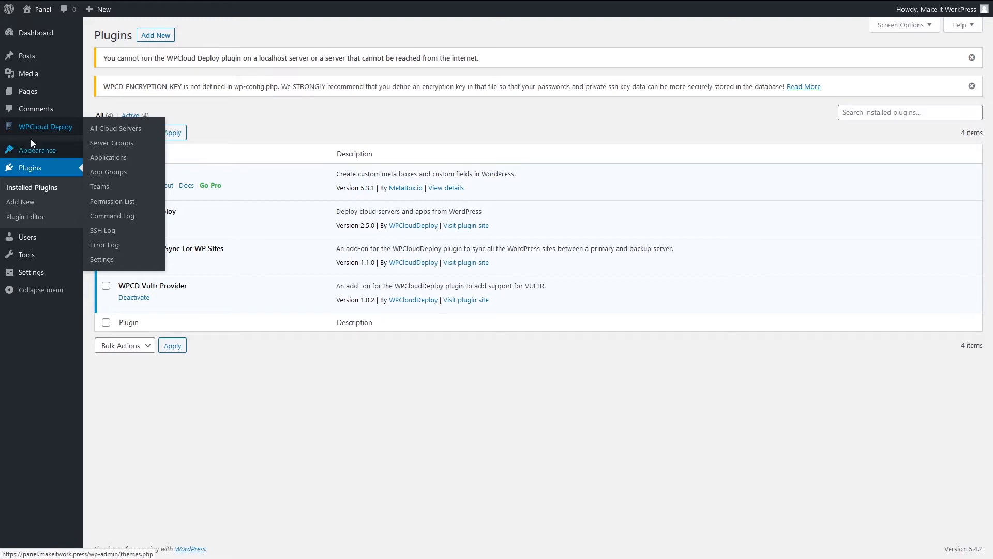
{"action": "left_click", "coordinate": [36, 129]}
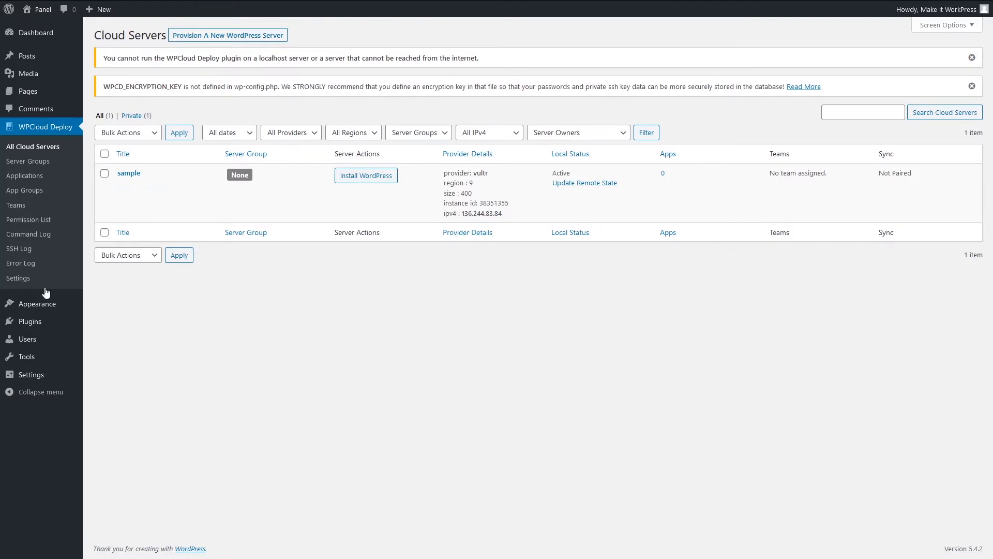
{"action": "left_click", "coordinate": [15, 278]}
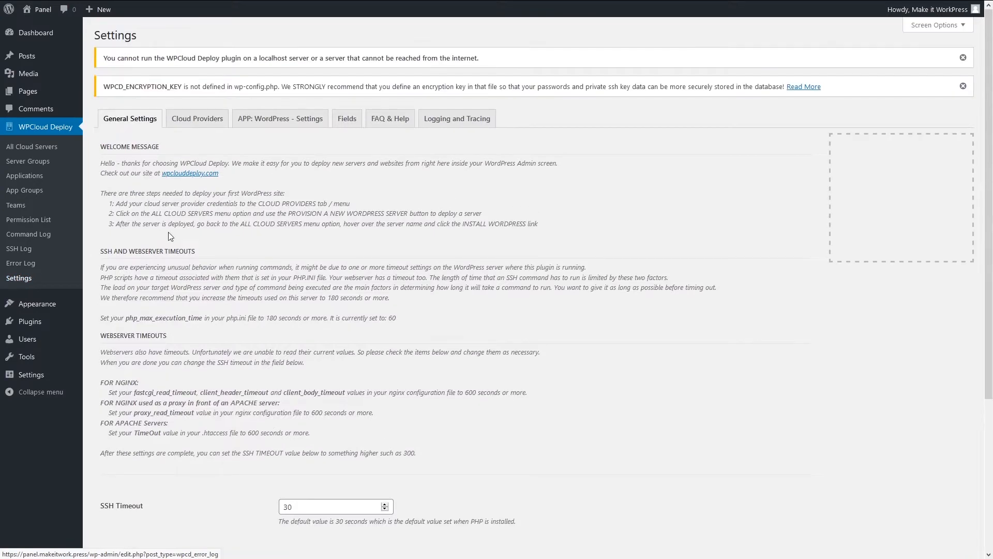
{"action": "left_click", "coordinate": [210, 120]}
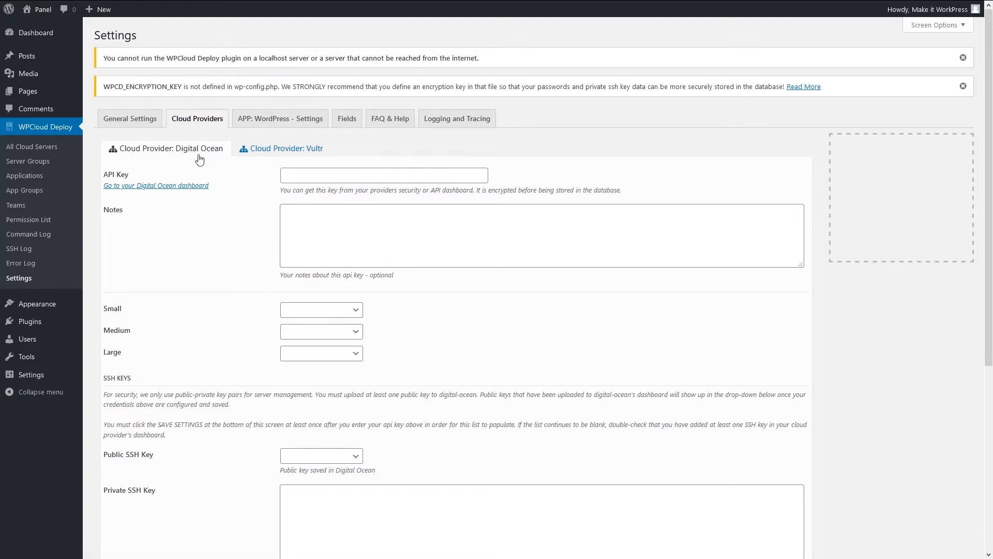
{"action": "left_click", "coordinate": [289, 150]}
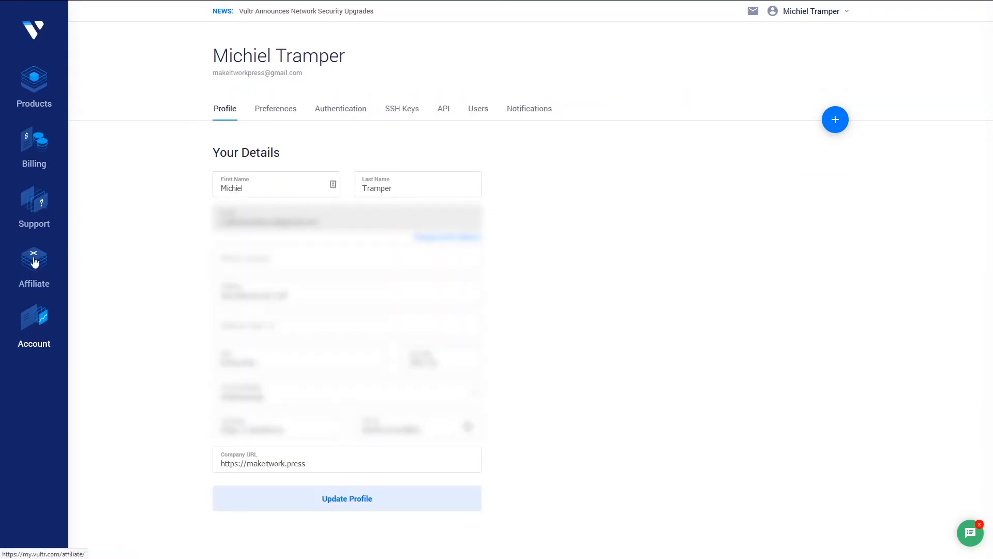
Show the Vultr account's API settings with the access token and access control.
{"action": "left_click", "coordinate": [445, 109]}
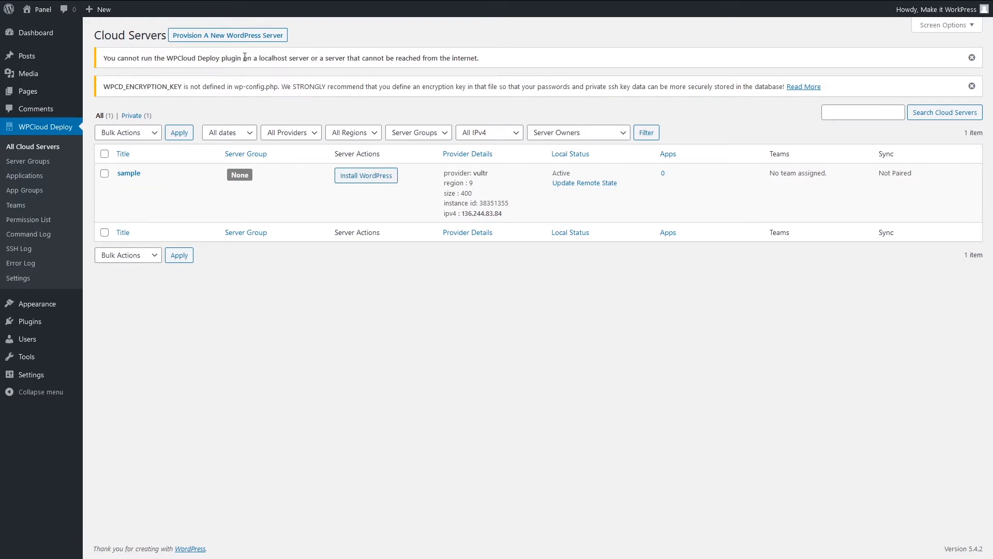
Start a new WordPress server on Vultr in Frankfurt with the 32 GB SSD plan.
{"action": "left_click", "coordinate": [217, 35]}
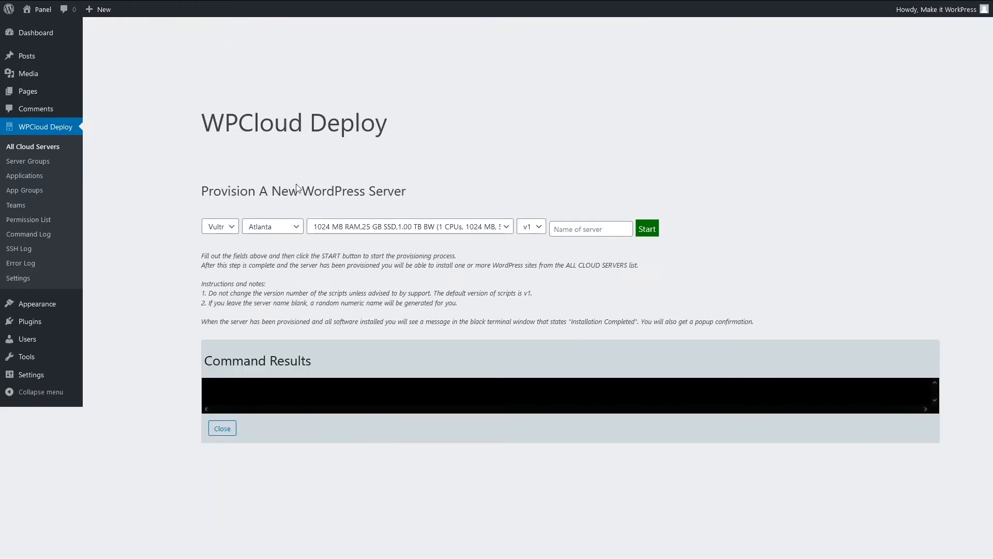
{"action": "left_click", "coordinate": [231, 226]}
{"action": "left_click", "coordinate": [215, 244]}
{"action": "left_click", "coordinate": [270, 228]}
{"action": "left_click", "coordinate": [263, 450]}
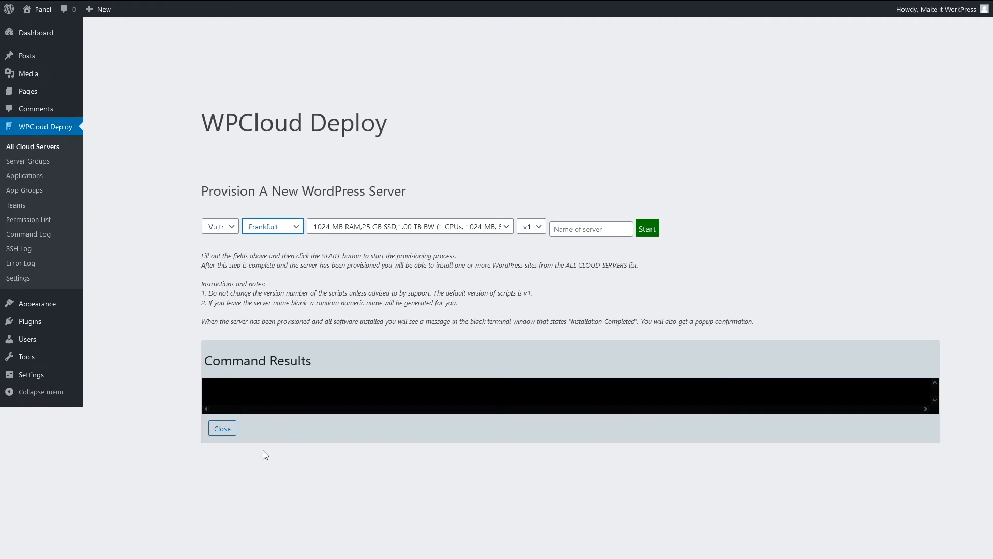
{"action": "left_click", "coordinate": [330, 230]}
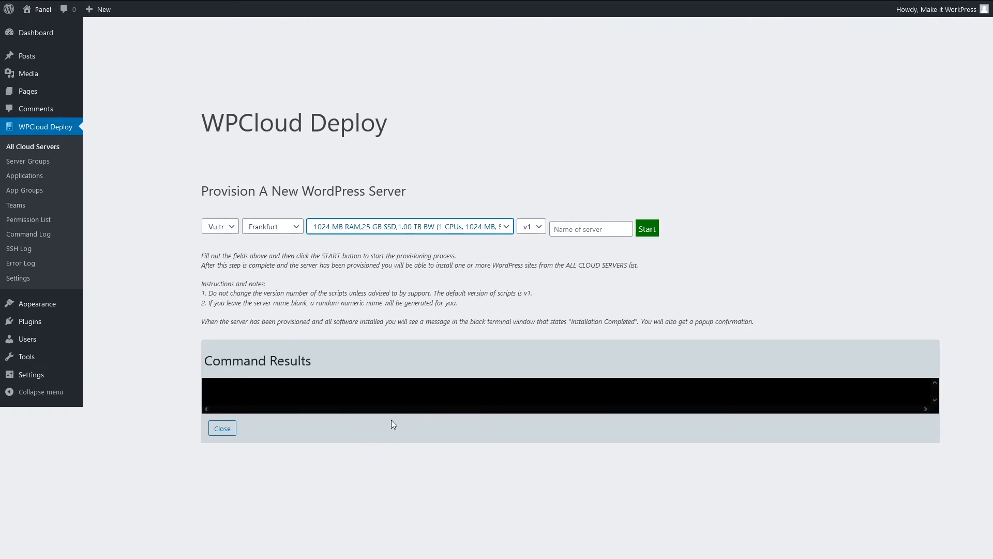
{"action": "key", "text": "Down"}
{"action": "key", "text": "Tab"}
Leave the server name empty and return to the All Cloud Servers list.
{"action": "left_click", "coordinate": [585, 227]}
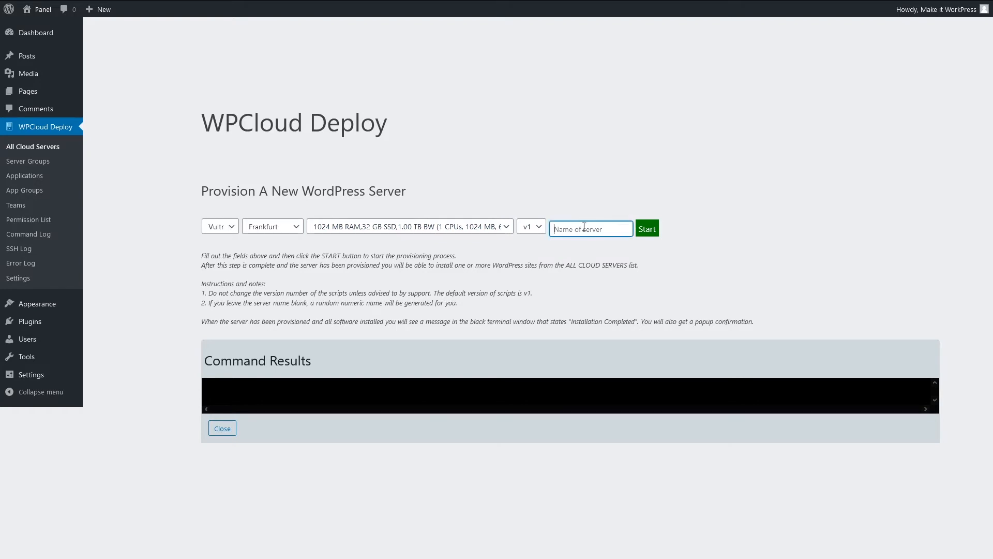
{"action": "left_click", "coordinate": [687, 185]}
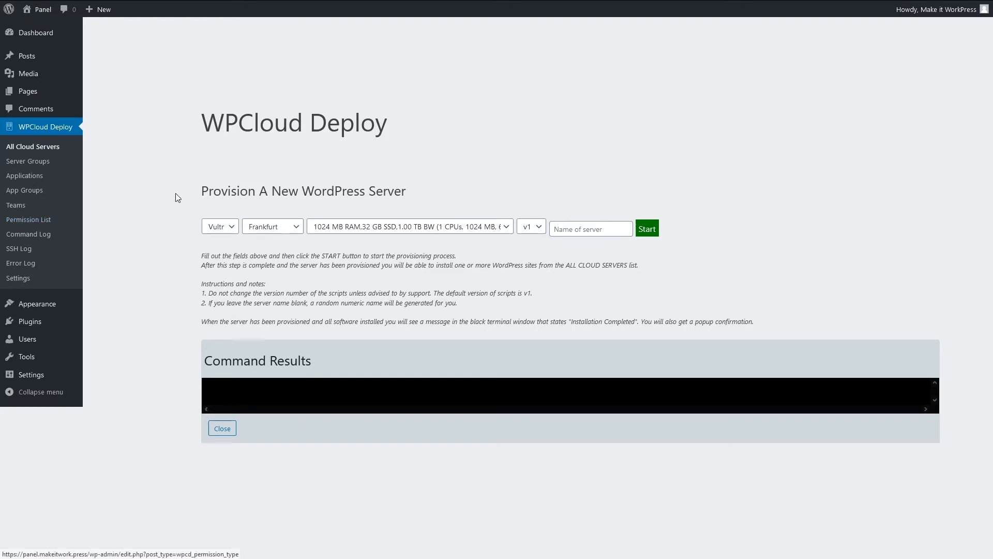
{"action": "left_click", "coordinate": [29, 148]}
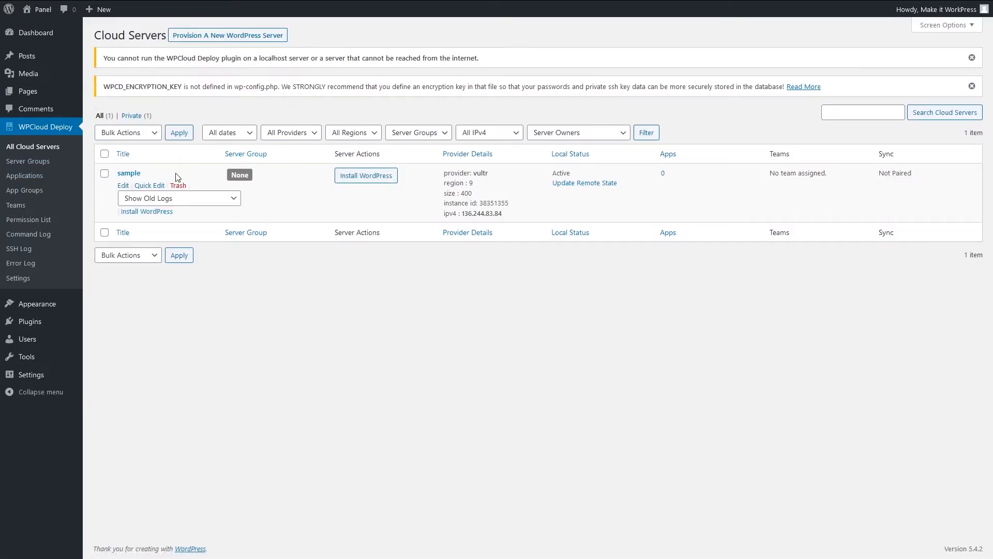
Open the Edit Cloud Server page for the sample server.
{"action": "left_click", "coordinate": [123, 174]}
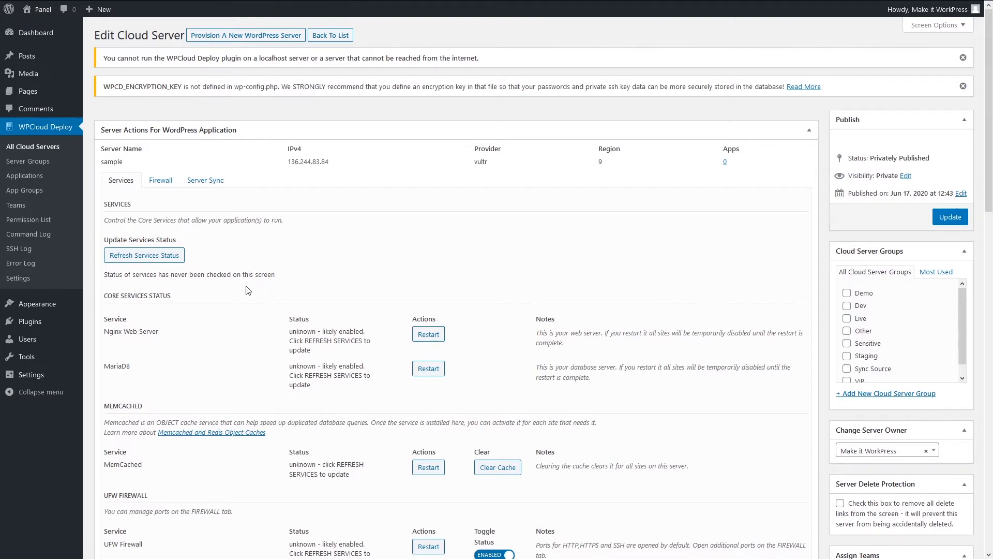
Review sample's Services, Firewall and Server Sync tabs, then open the empty Applications list.
{"action": "scroll", "coordinate": [247, 290], "scroll_direction": "down", "scroll_amount": 1}
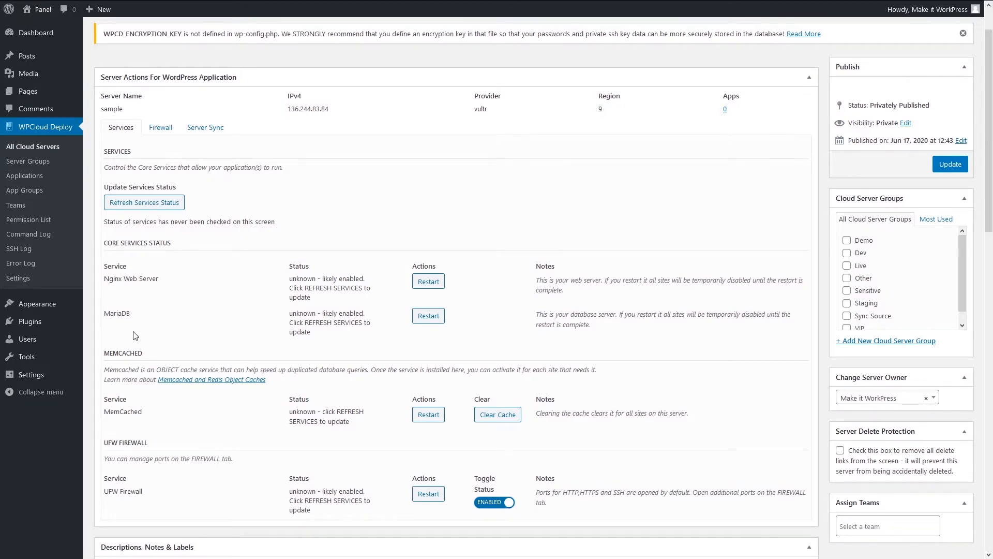
{"action": "scroll", "coordinate": [135, 336], "scroll_direction": "down", "scroll_amount": 2}
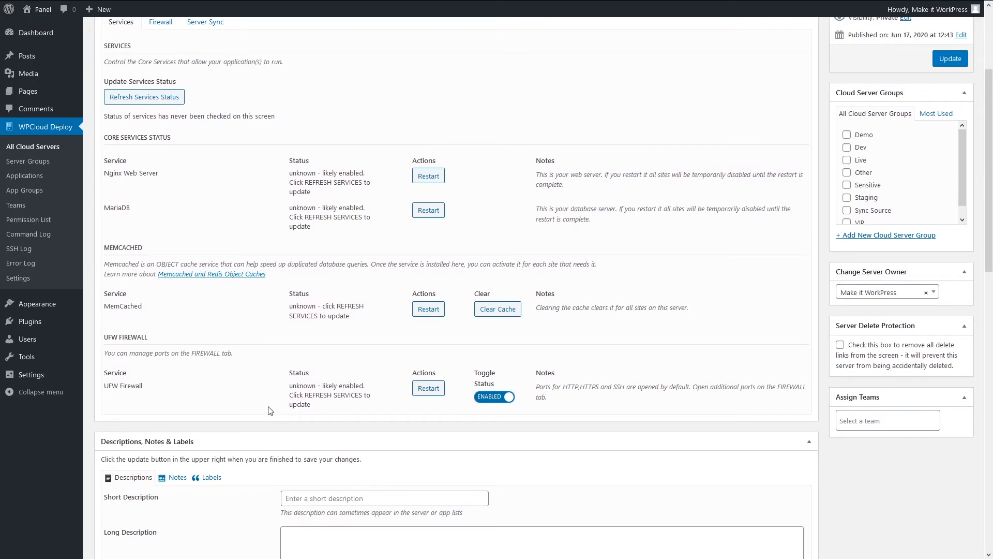
{"action": "scroll", "coordinate": [268, 408], "scroll_direction": "up", "scroll_amount": 3}
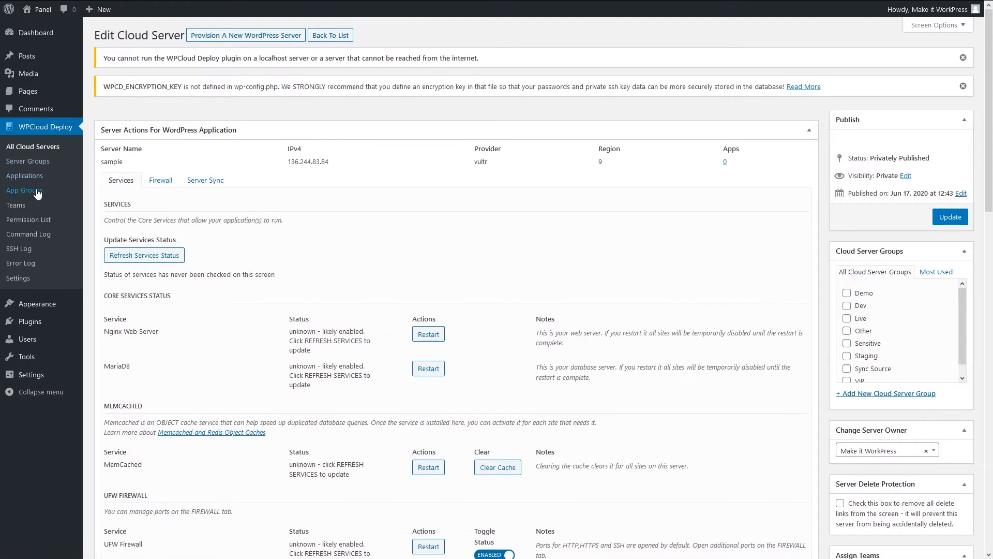
{"action": "left_click", "coordinate": [161, 181]}
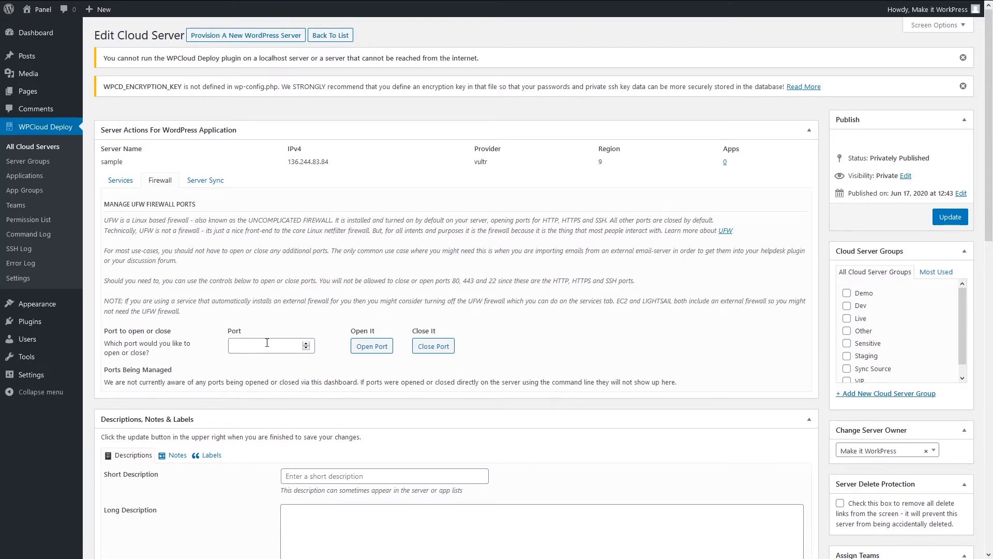
{"action": "left_click", "coordinate": [200, 182]}
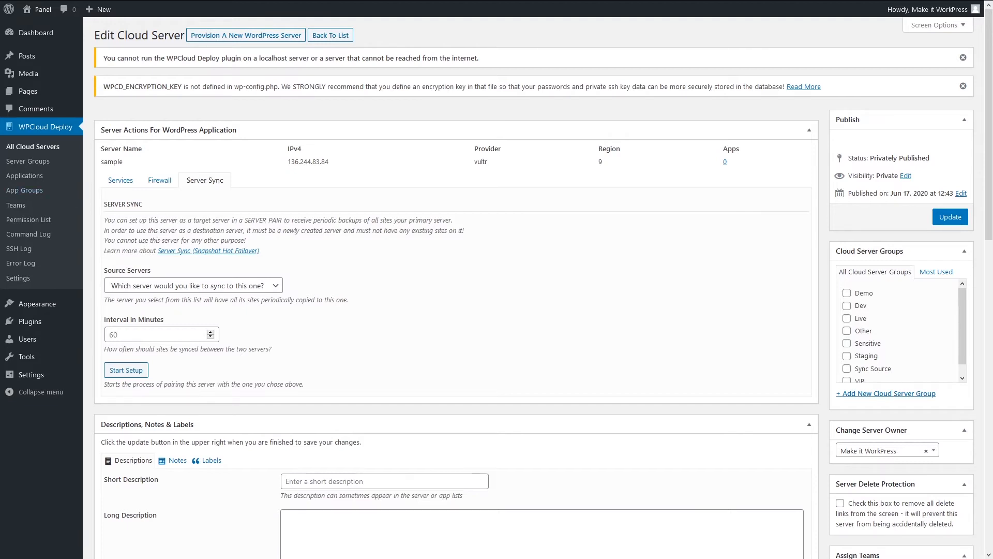
{"action": "left_click", "coordinate": [33, 179]}
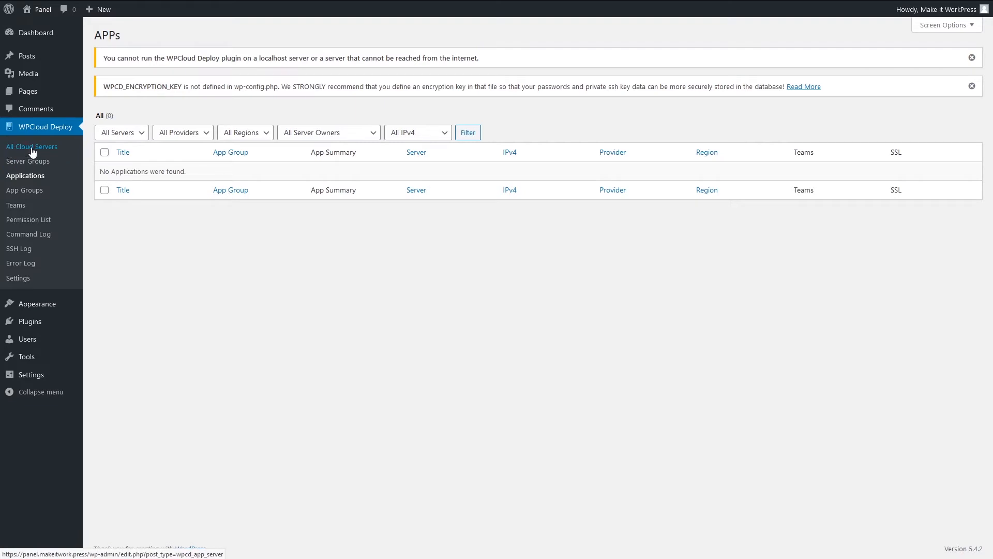
Go back to All Cloud Servers and open Install WordPress for the sample server.
{"action": "left_click", "coordinate": [33, 149]}
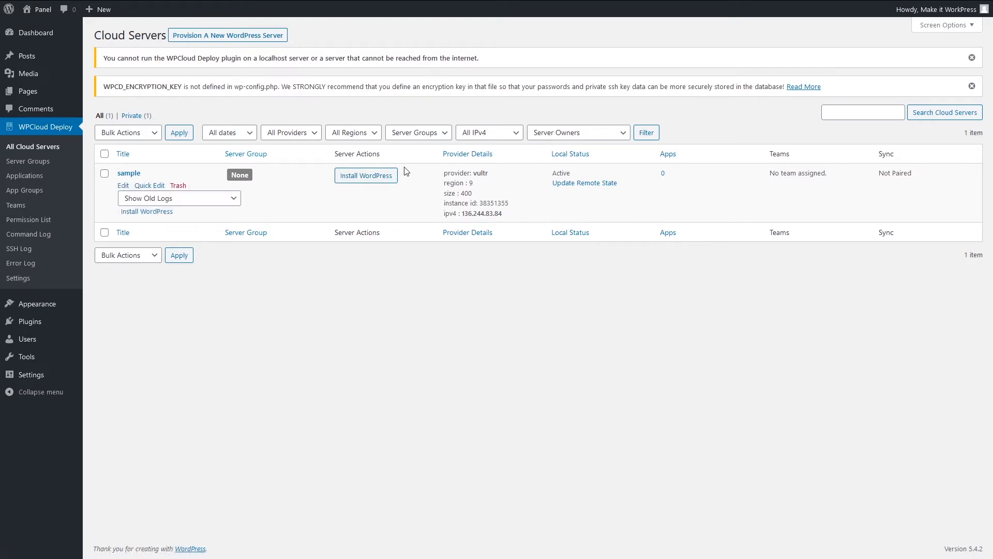
{"action": "left_click", "coordinate": [364, 176]}
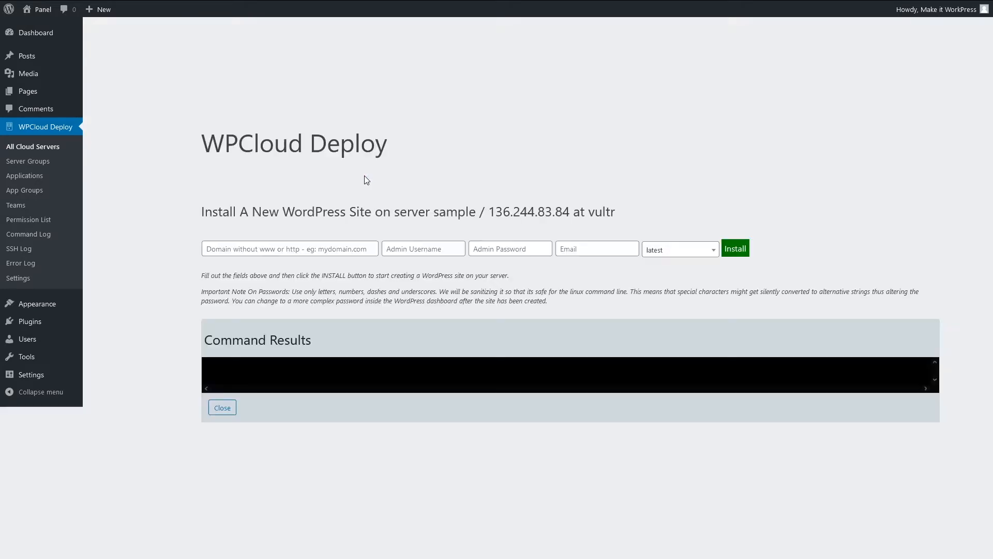
Install WordPress for domain host.makeitworkpress with the admin username, password and email filled in.
{"action": "left_click", "coordinate": [259, 247]}
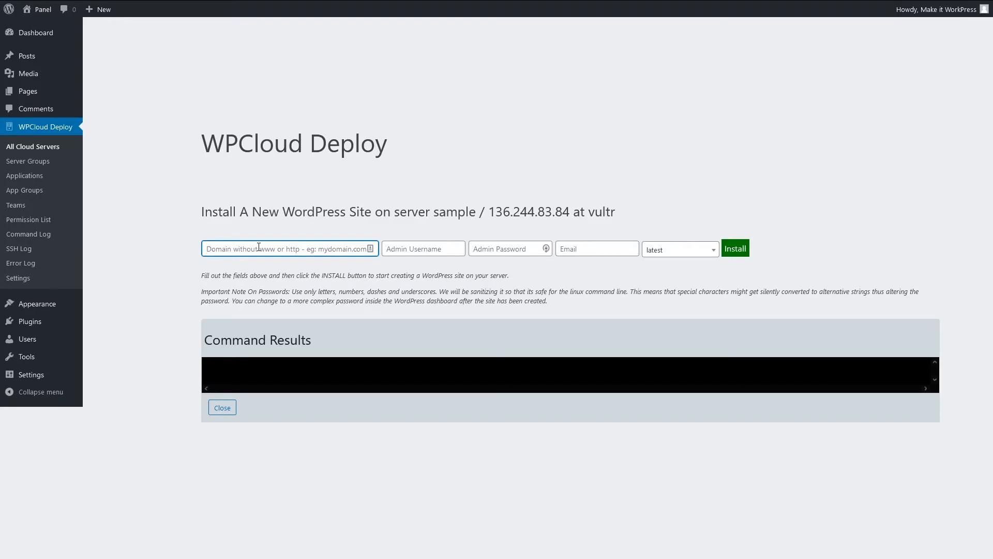
{"action": "type", "text": "host.makeitworkpress"}
{"action": "key", "text": "Tab"}
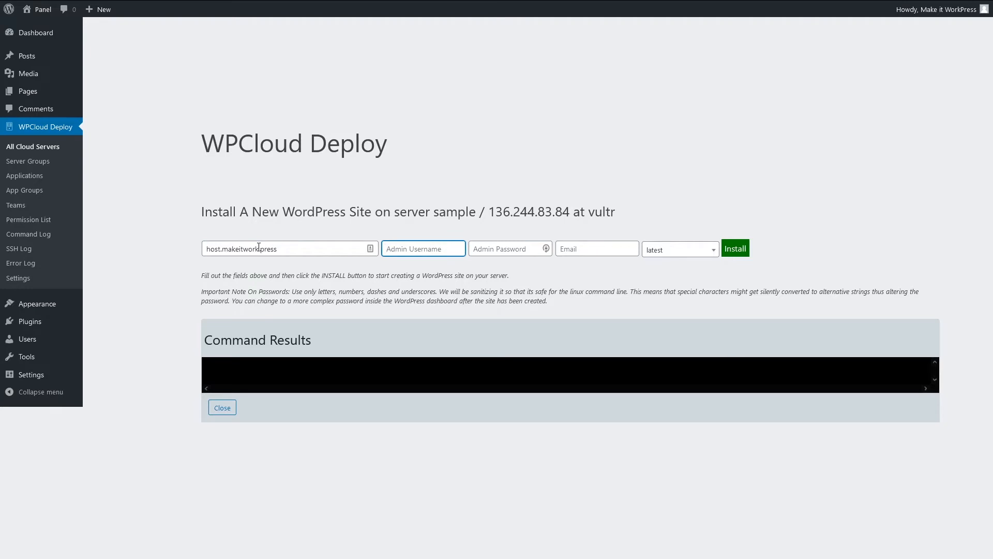
{"action": "type", "text": "makeitworkpress"}
{"action": "key", "text": "Tab"}
{"action": "type", "text": "•••"}
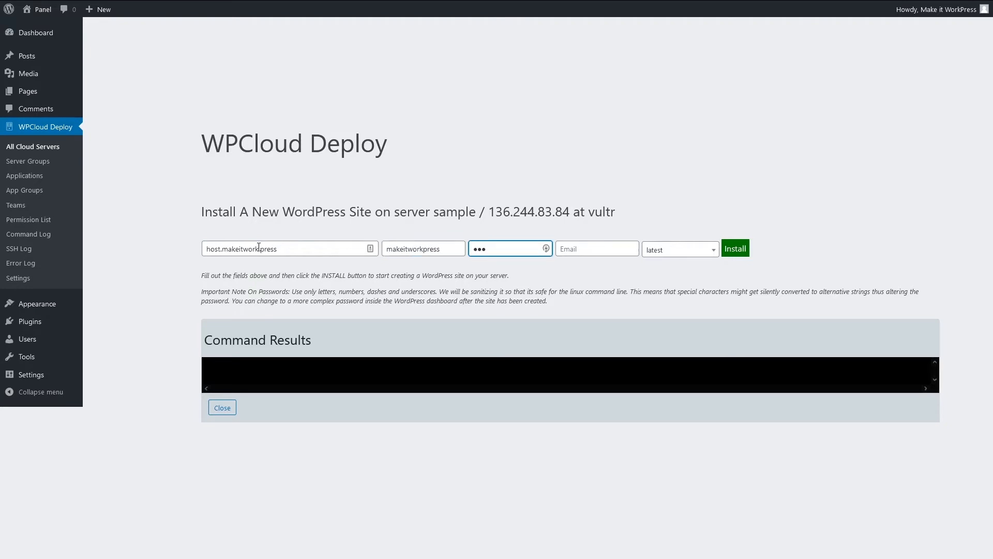
{"action": "type", "text": "••••••••••••••••"}
{"action": "key", "text": "Tab"}
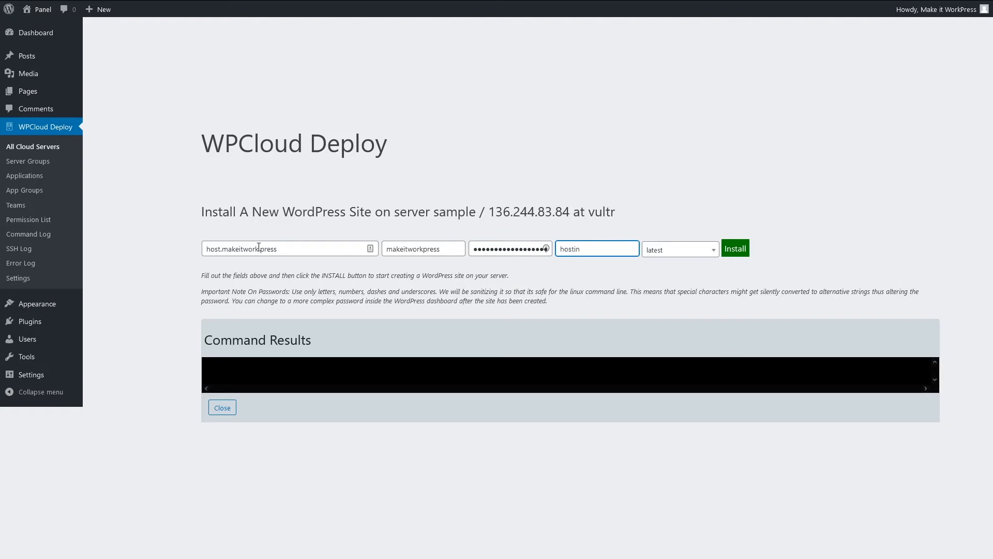
{"action": "left_click", "coordinate": [732, 250]}
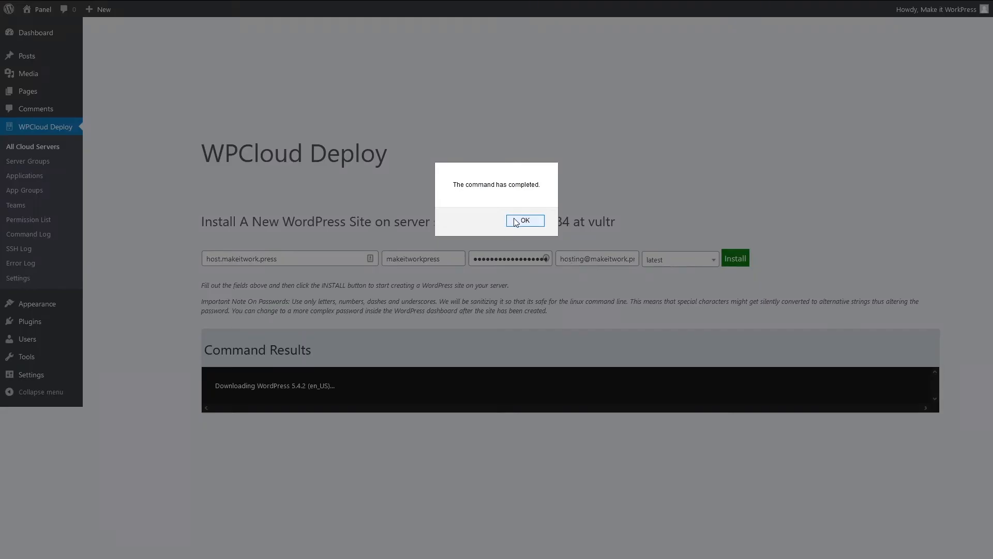
Acknowledge the finished install and show host.makeitwork.press in the Applications list.
{"action": "left_click", "coordinate": [519, 220]}
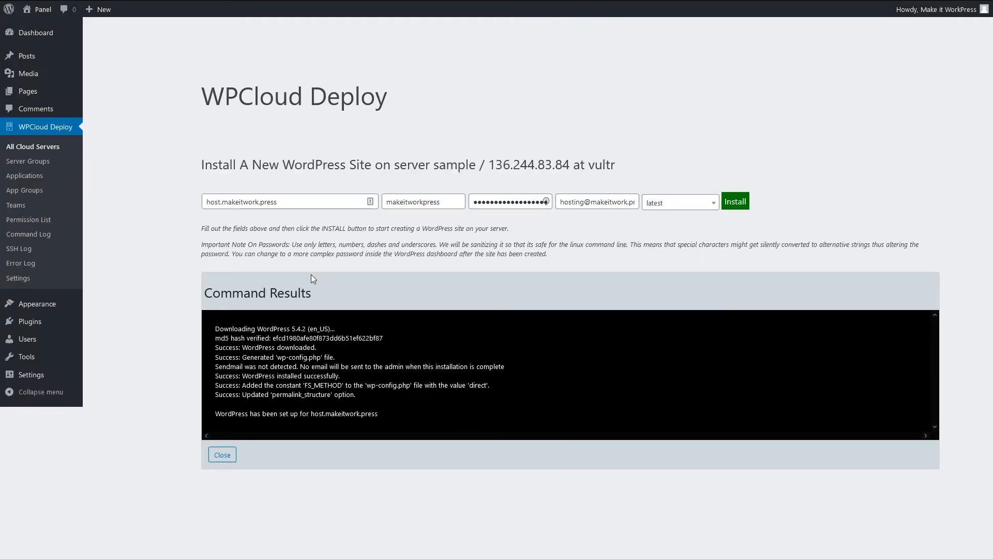
{"action": "left_click", "coordinate": [28, 179]}
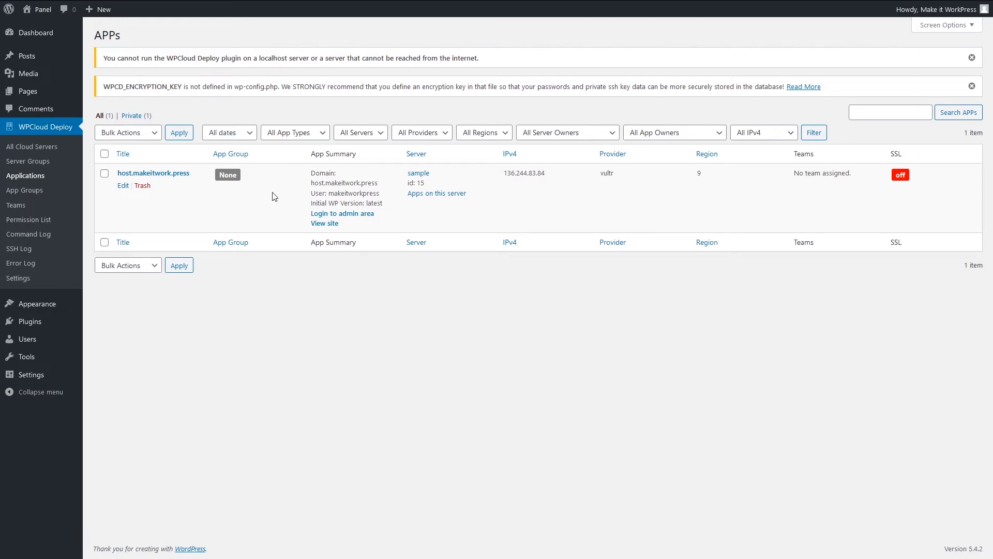
{"action": "left_click_drag", "start_coordinate": [190, 173], "coordinate": [120, 176]}
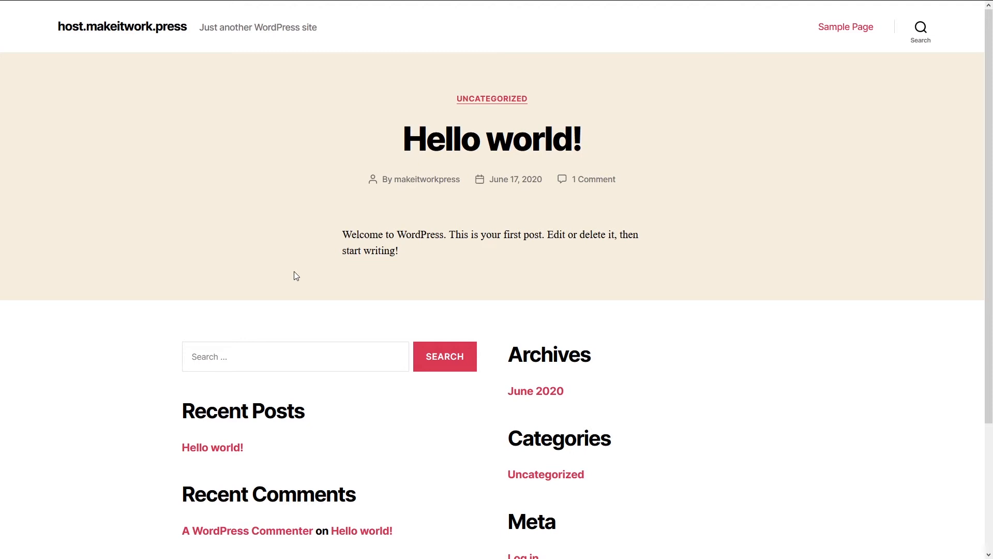
{"action": "scroll", "coordinate": [294, 271], "scroll_direction": "down", "scroll_amount": 3}
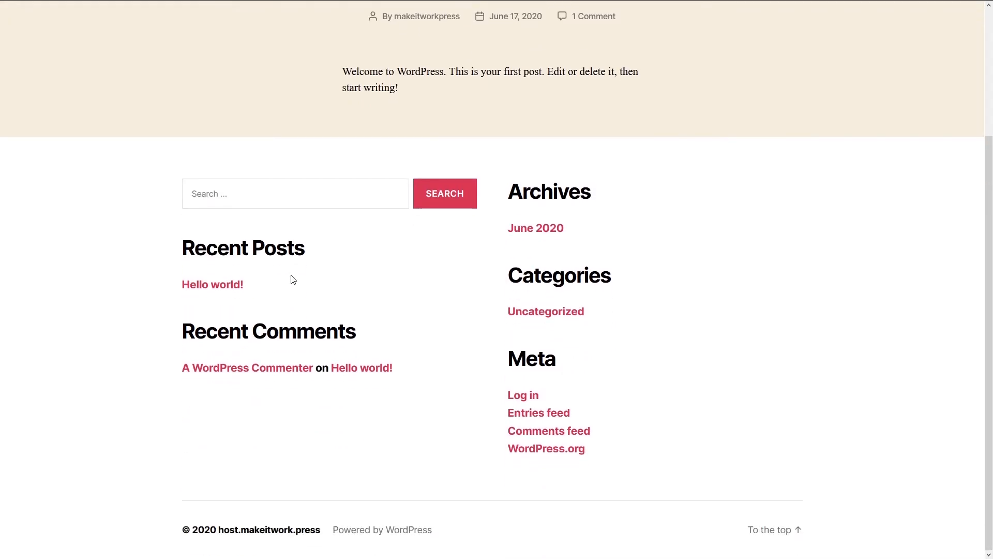
{"action": "scroll", "coordinate": [284, 395], "scroll_direction": "up", "scroll_amount": 3}
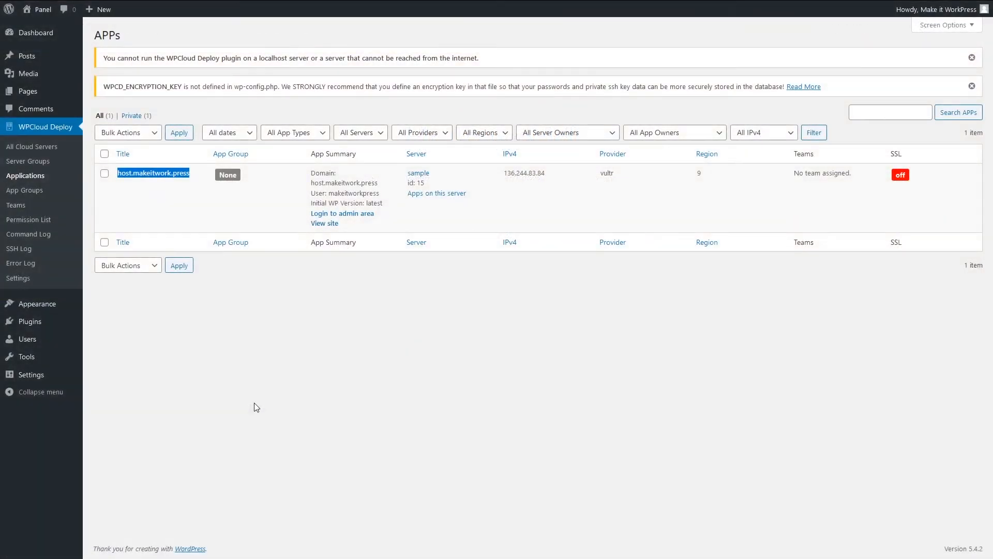
{"action": "left_click", "coordinate": [254, 403]}
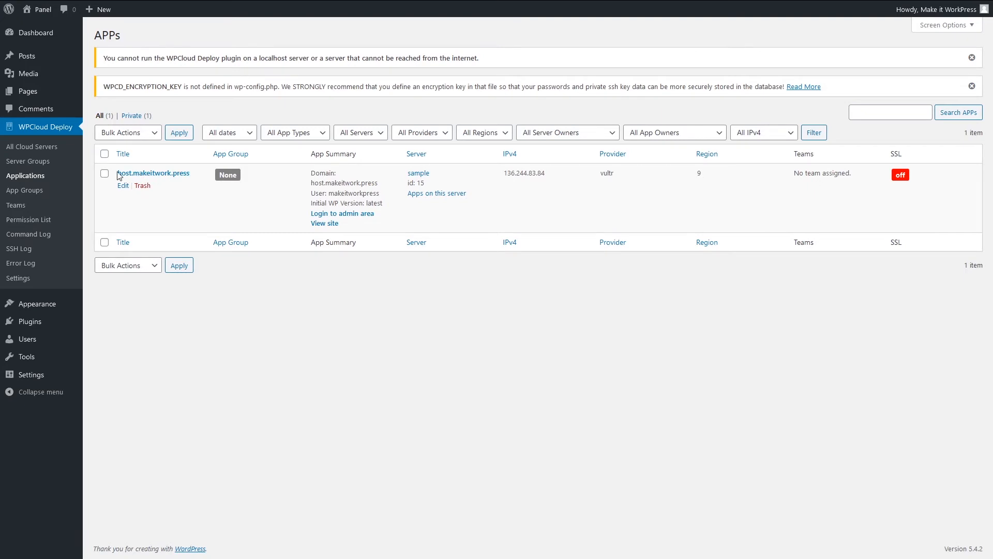
Open host.makeitwork.press's Edit APP page at Backup & Restore, with AWS S3 credentials still empty.
{"action": "left_click", "coordinate": [153, 174]}
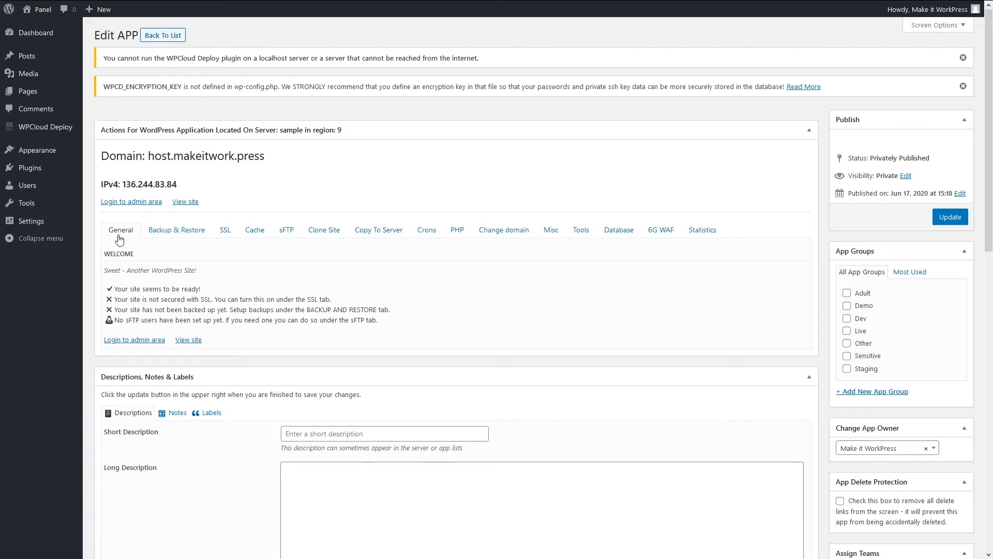
{"action": "left_click", "coordinate": [181, 231]}
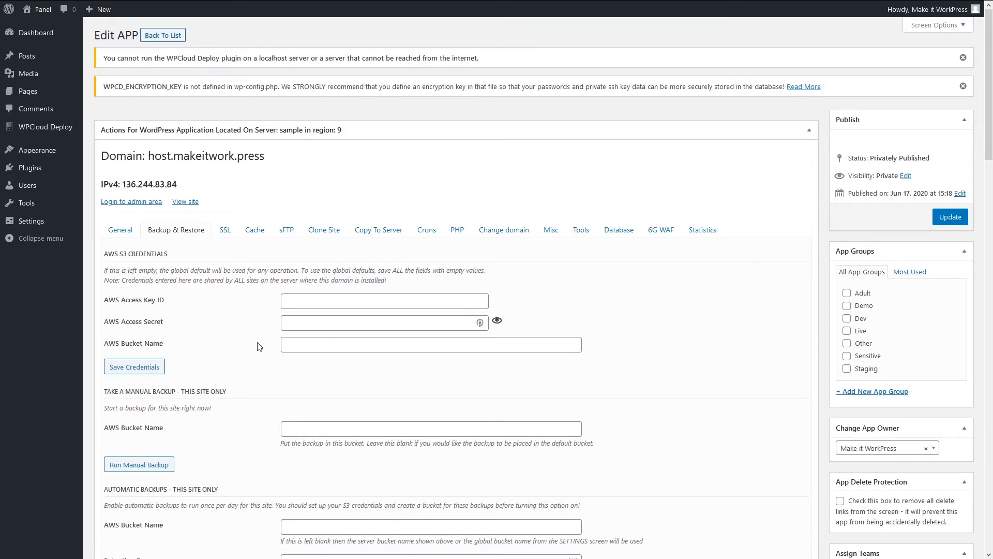
{"action": "scroll", "coordinate": [260, 345], "scroll_direction": "down", "scroll_amount": 2}
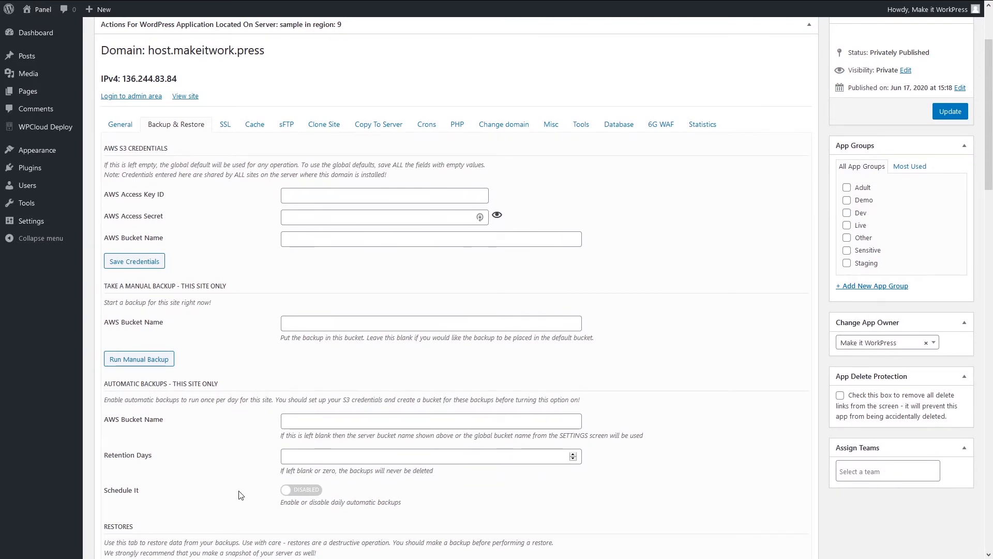
{"action": "scroll", "coordinate": [232, 461], "scroll_direction": "down", "scroll_amount": 3}
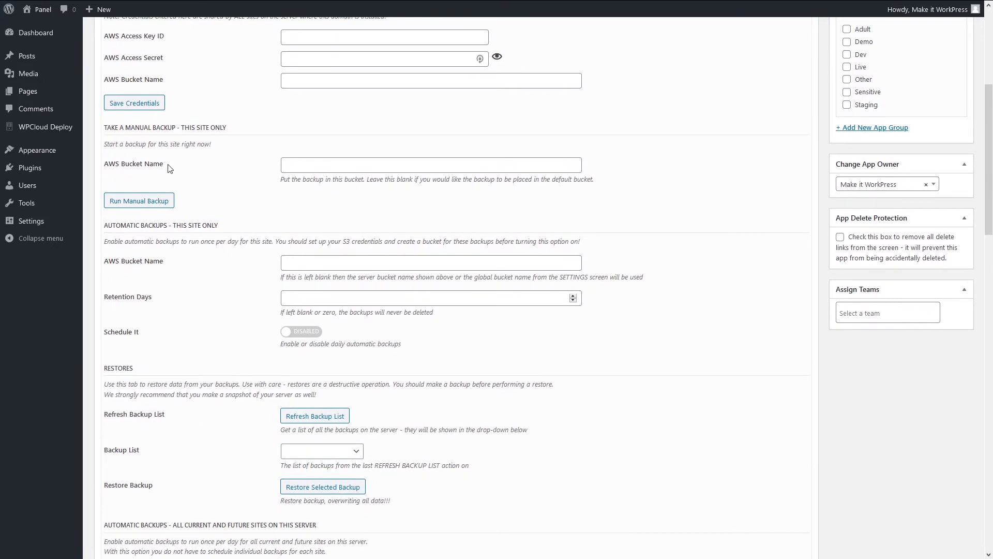
{"action": "scroll", "coordinate": [234, 342], "scroll_direction": "down", "scroll_amount": 3}
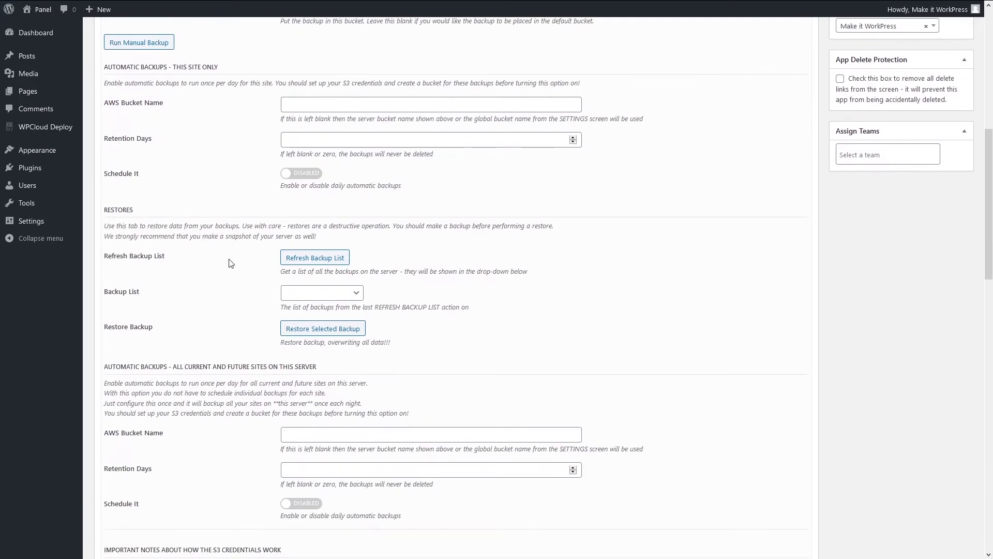
{"action": "scroll", "coordinate": [232, 261], "scroll_direction": "down", "scroll_amount": 1}
{"action": "scroll", "coordinate": [203, 462], "scroll_direction": "down", "scroll_amount": 2}
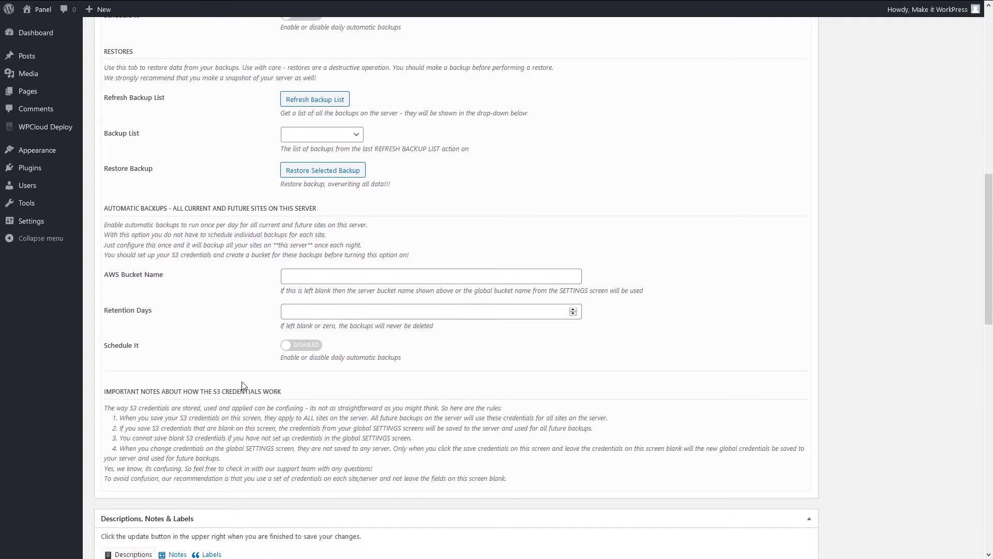
{"action": "scroll", "coordinate": [243, 385], "scroll_direction": "up", "scroll_amount": 6}
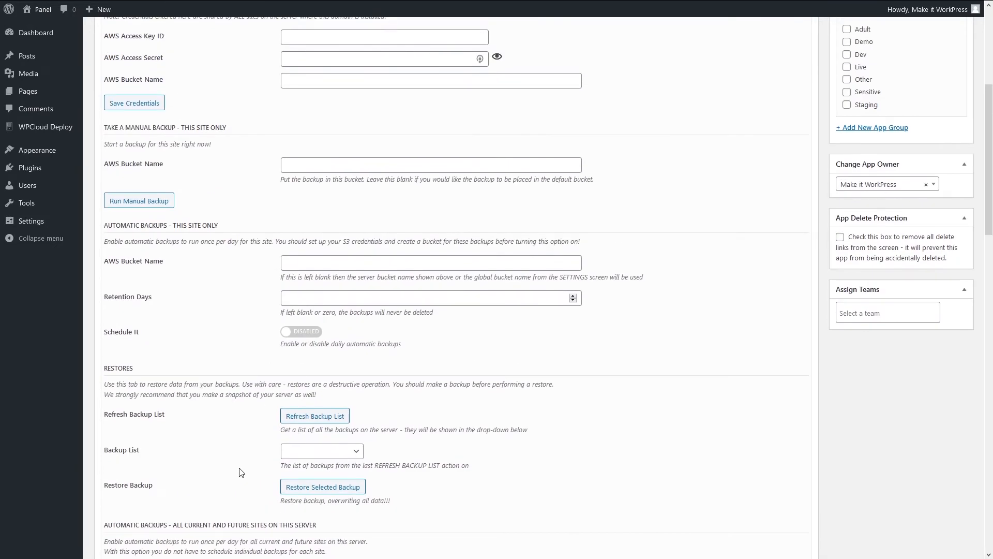
{"action": "scroll", "coordinate": [240, 472], "scroll_direction": "up", "scroll_amount": 5}
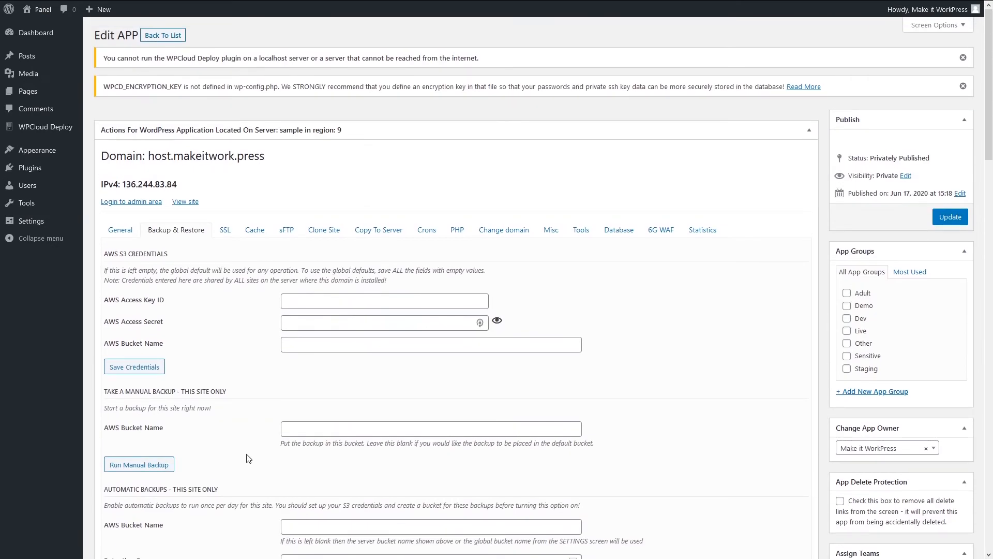
Enable SSL for host.makeitwork.press, then show cache settings with NGINX page cache and Memcached disabled.
{"action": "left_click", "coordinate": [222, 231]}
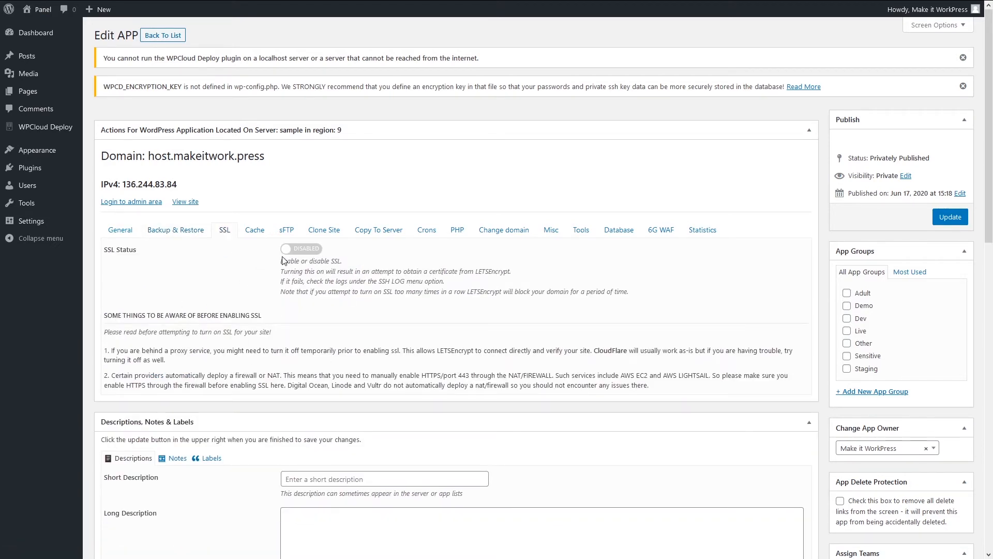
{"action": "left_click", "coordinate": [300, 249]}
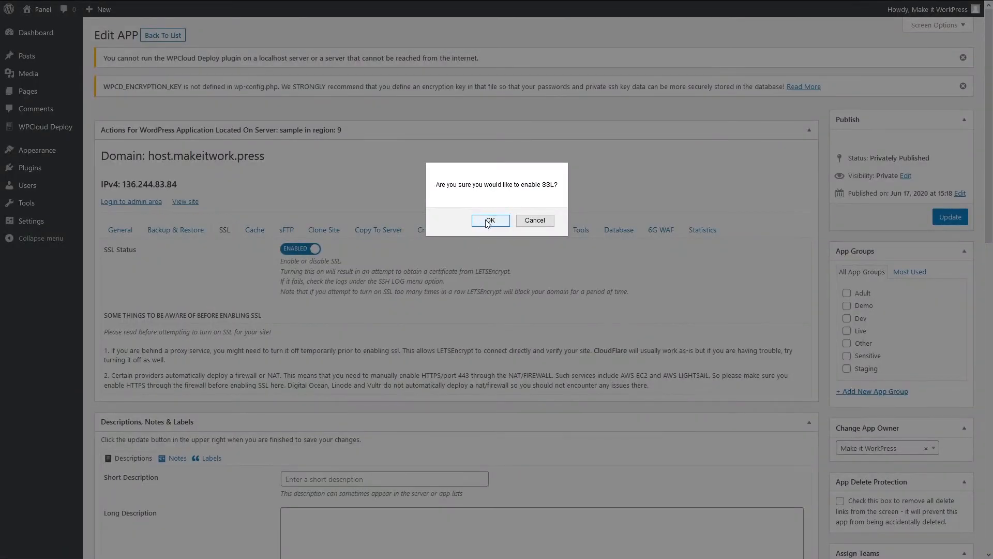
{"action": "left_click", "coordinate": [487, 221]}
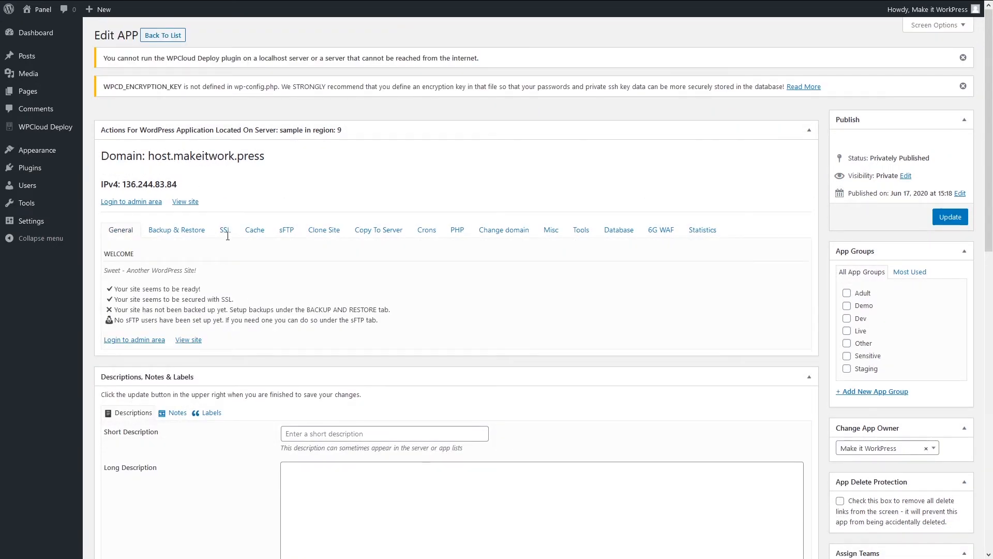
{"action": "left_click", "coordinate": [230, 237]}
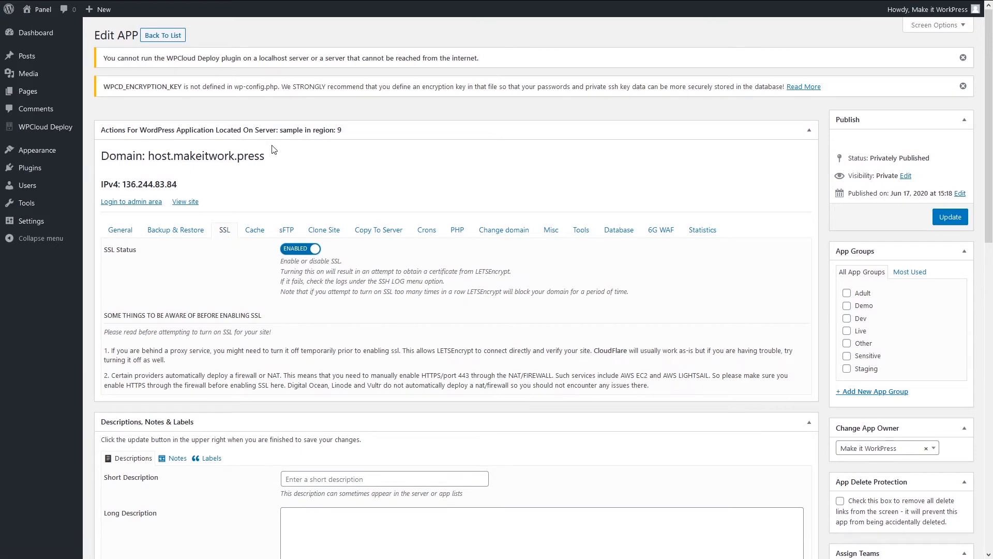
{"action": "left_click", "coordinate": [253, 232]}
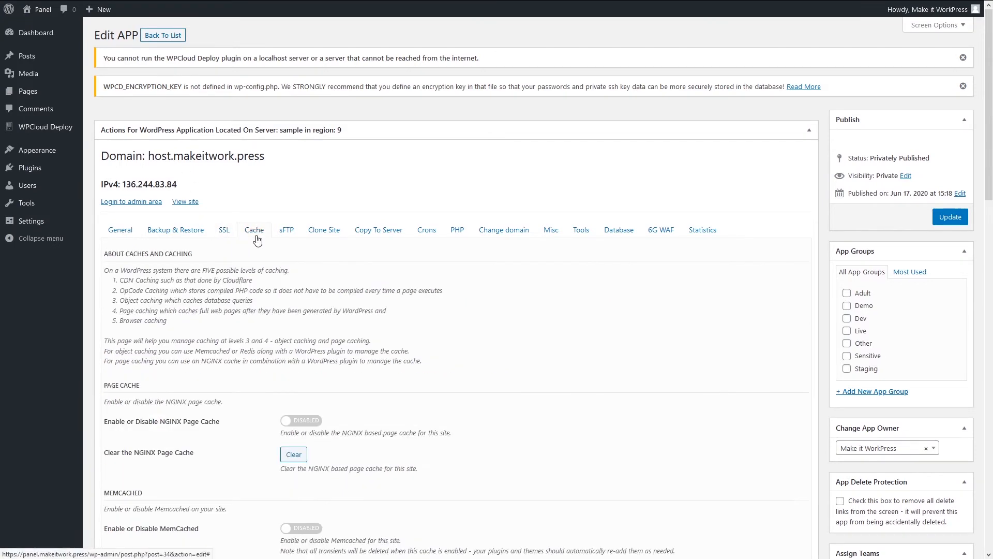
{"action": "scroll", "coordinate": [209, 375], "scroll_direction": "down", "scroll_amount": 2}
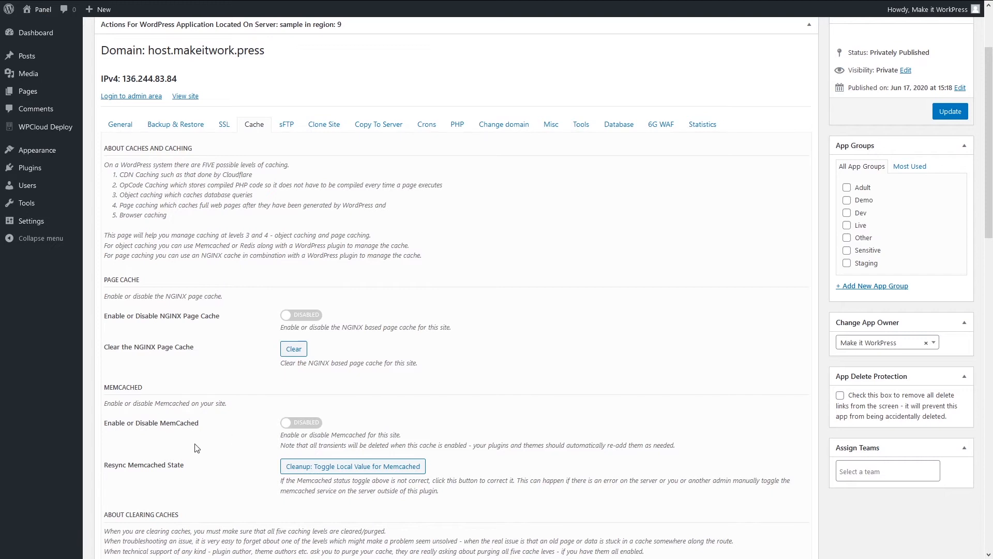
{"action": "scroll", "coordinate": [165, 397], "scroll_direction": "down", "scroll_amount": 1}
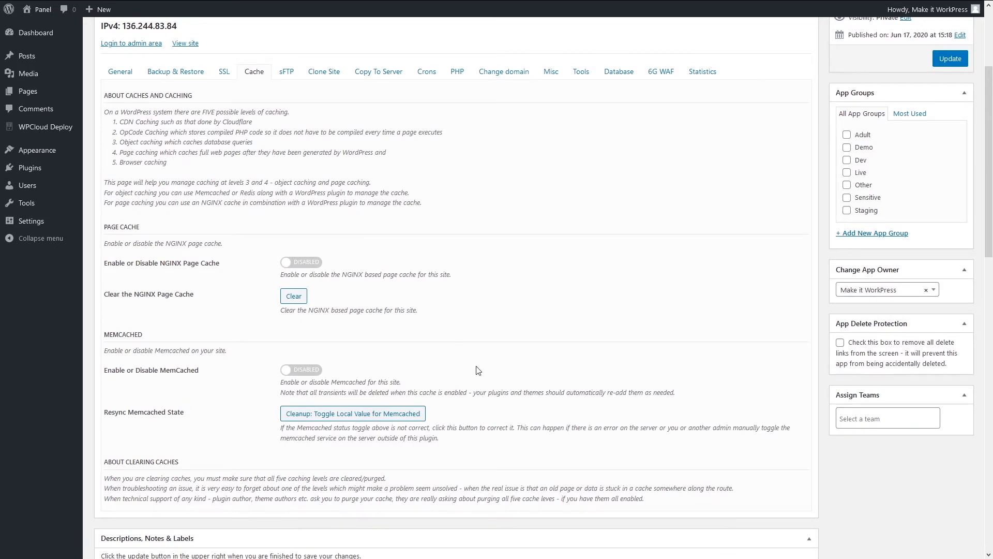
{"action": "scroll", "coordinate": [477, 370], "scroll_direction": "up", "scroll_amount": 3}
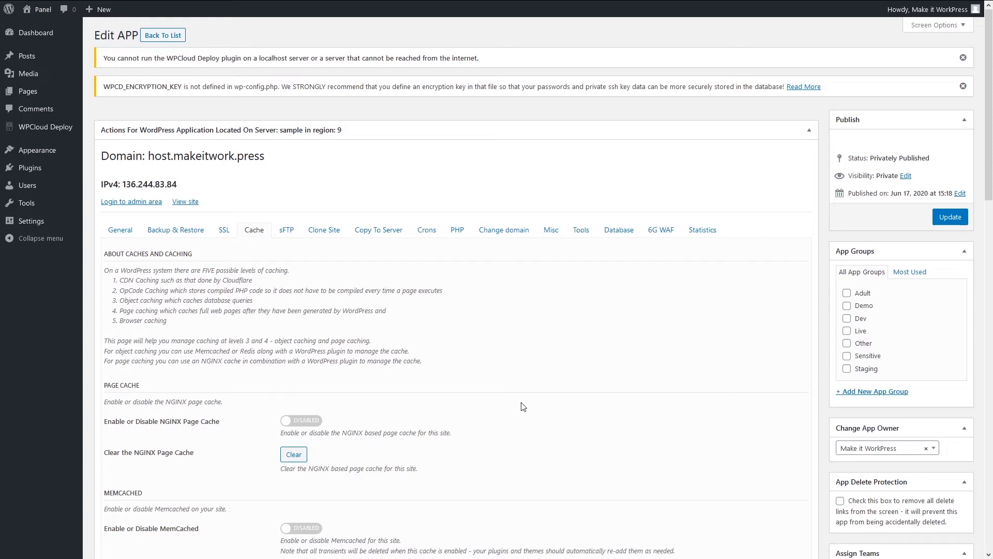
{"action": "scroll", "coordinate": [331, 269], "scroll_direction": "down", "scroll_amount": 1}
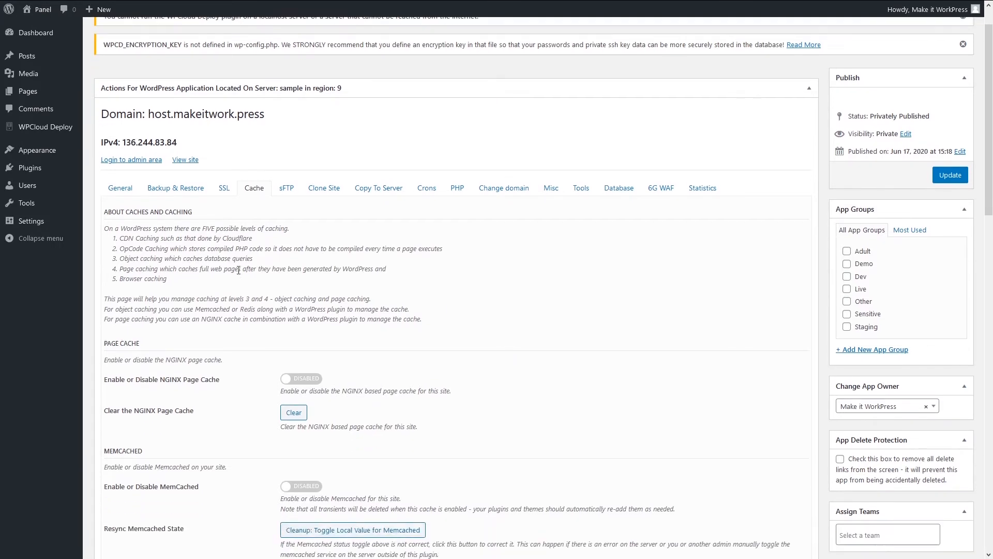
Review the sFTP user and Clone Site new-domain options, then show the Copy To Server options.
{"action": "left_click", "coordinate": [288, 182]}
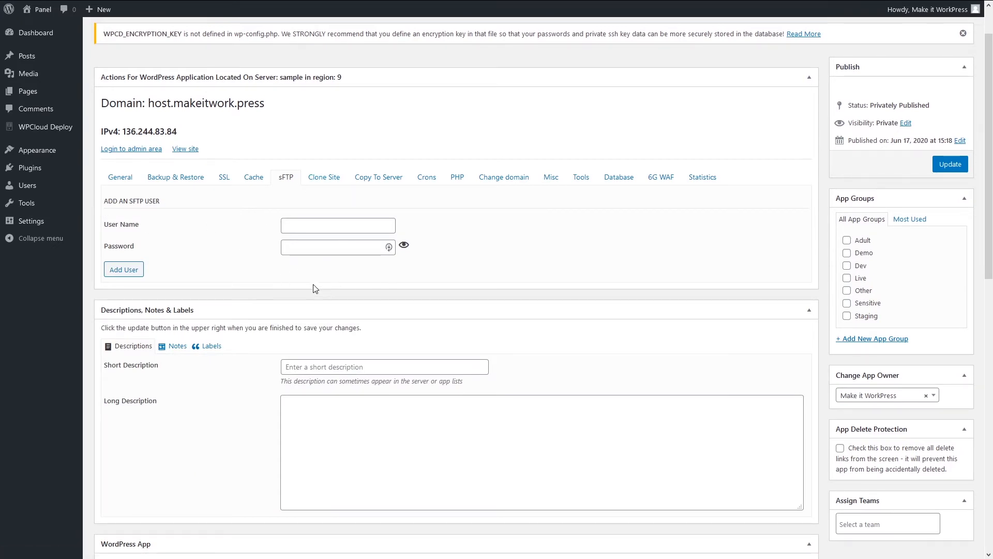
{"action": "left_click", "coordinate": [324, 177]}
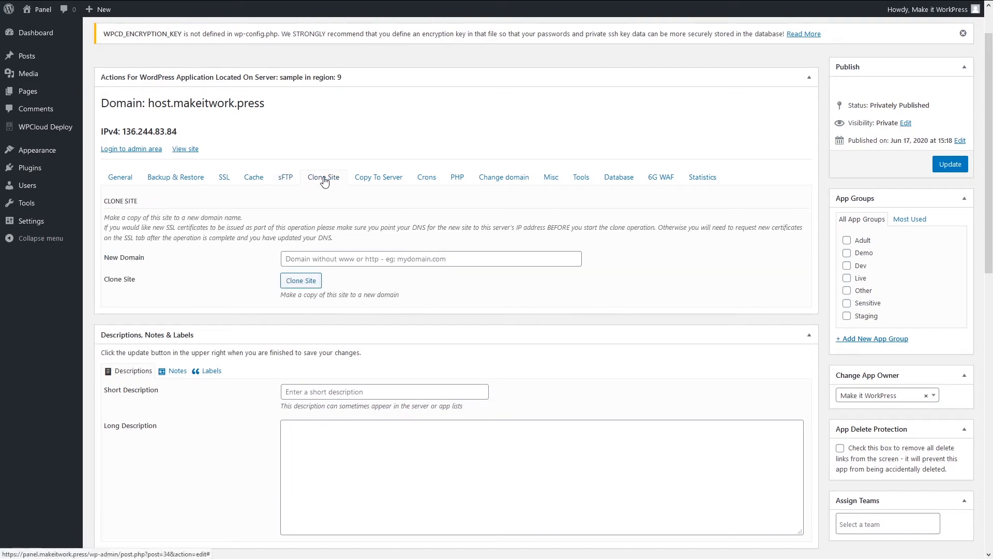
{"action": "left_click", "coordinate": [300, 260]}
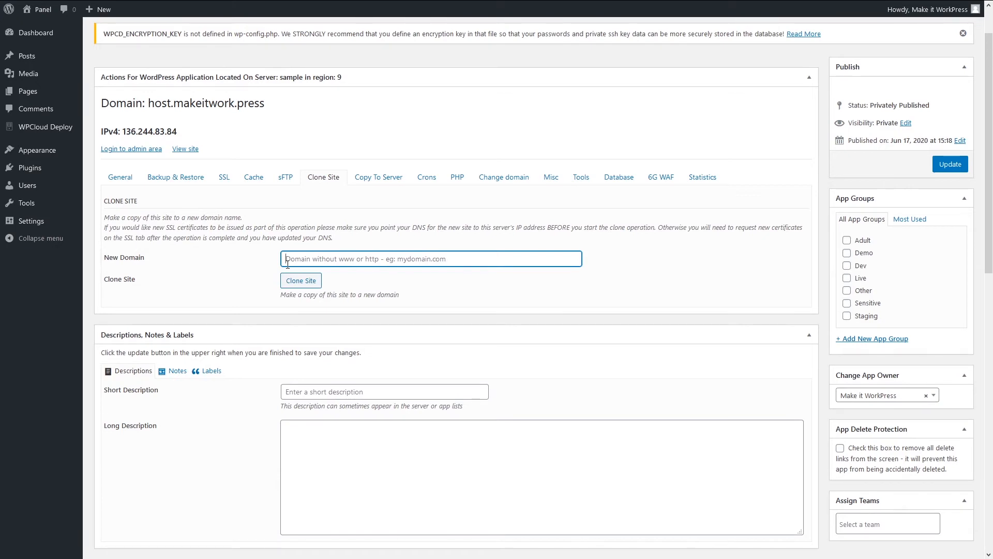
{"action": "left_click", "coordinate": [376, 178]}
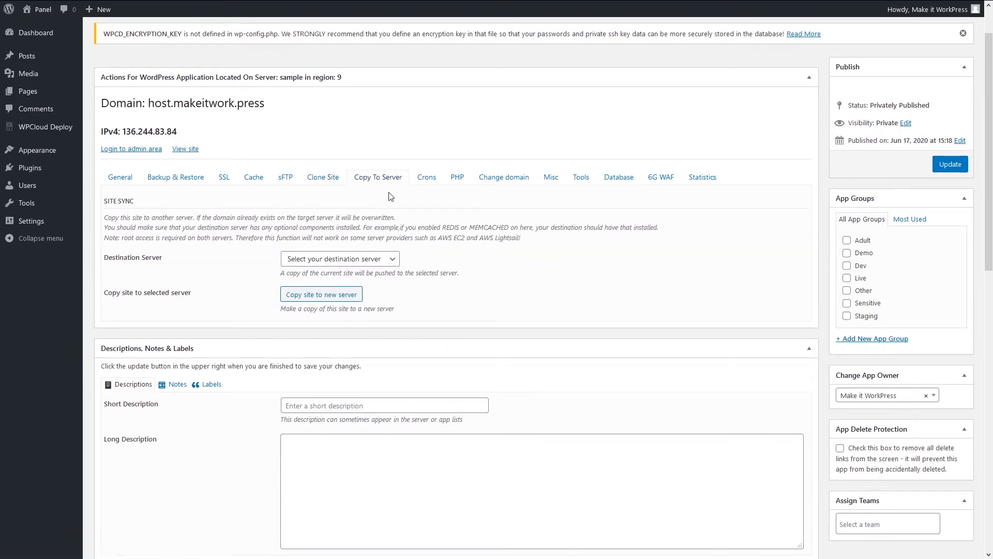
Show the Crons tab with a 1 Minute interval and Linux Cron disabled.
{"action": "left_click", "coordinate": [426, 185]}
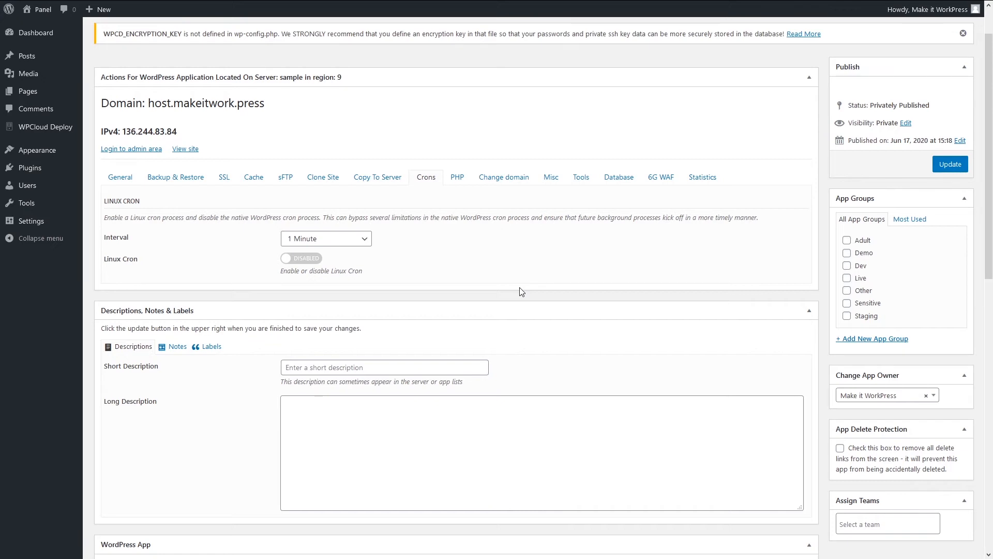
Enable Linux Cron for host.makeitwork.press, then view PHP settings showing version 7.4.
{"action": "left_click", "coordinate": [296, 258]}
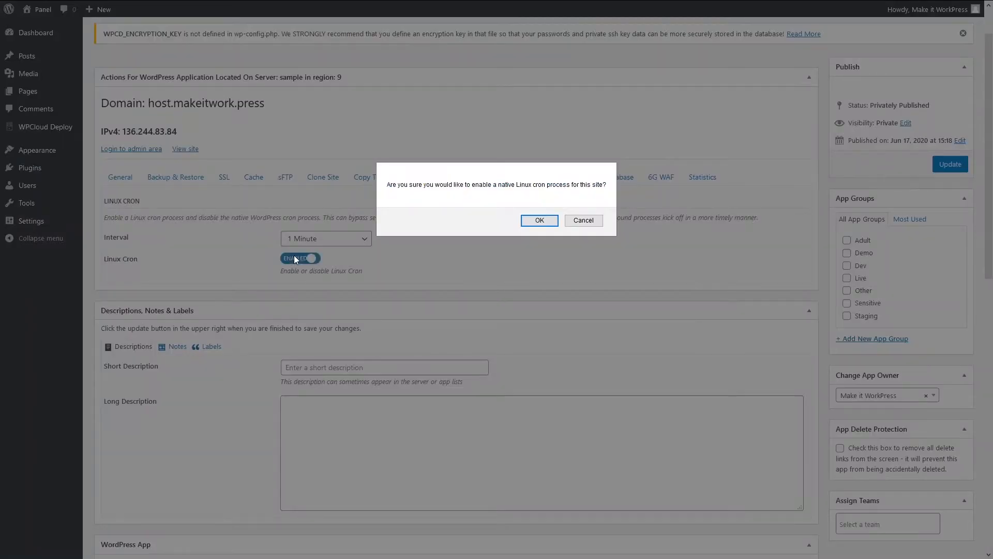
{"action": "left_click", "coordinate": [540, 221]}
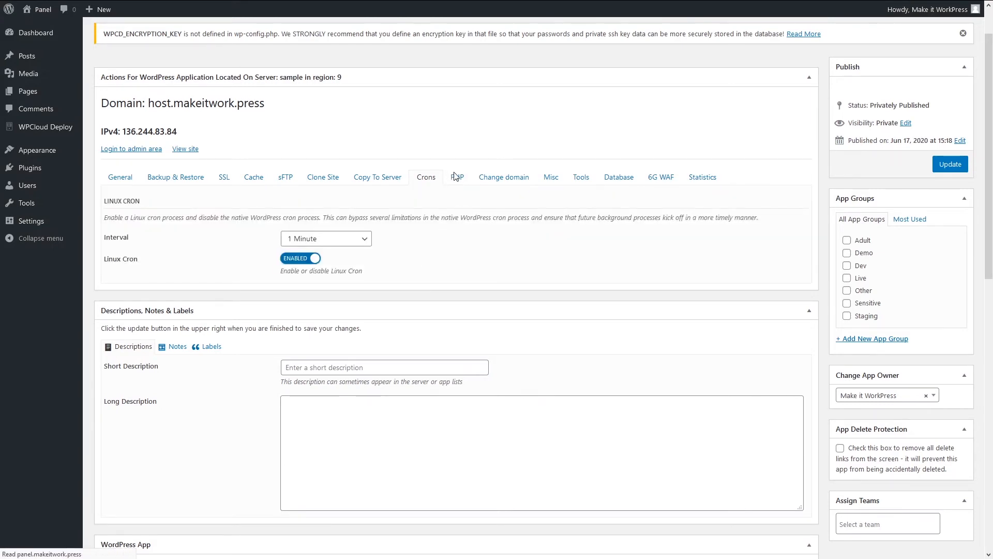
{"action": "left_click", "coordinate": [427, 178]}
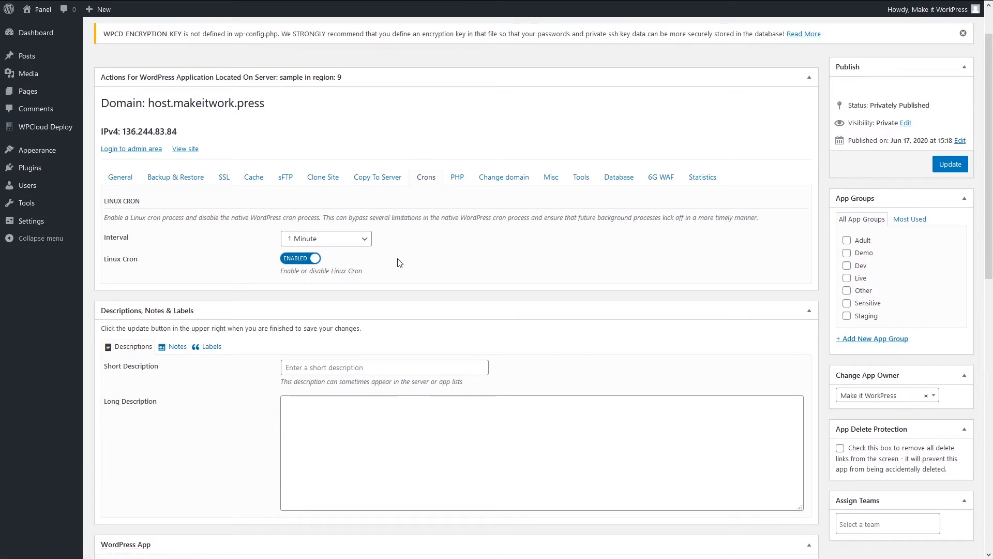
{"action": "left_click", "coordinate": [457, 178]}
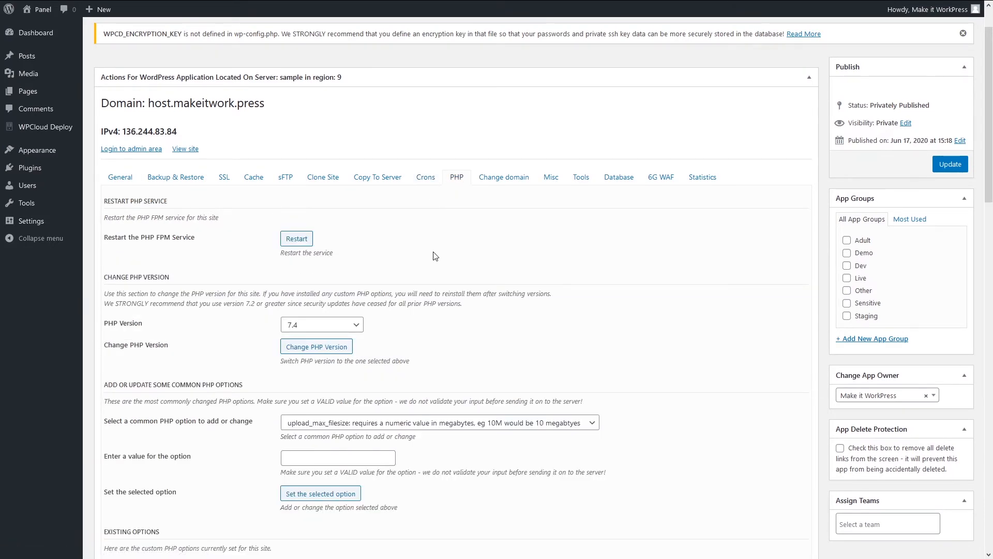
{"action": "scroll", "coordinate": [419, 284], "scroll_direction": "down", "scroll_amount": 2}
{"action": "left_click", "coordinate": [331, 223]}
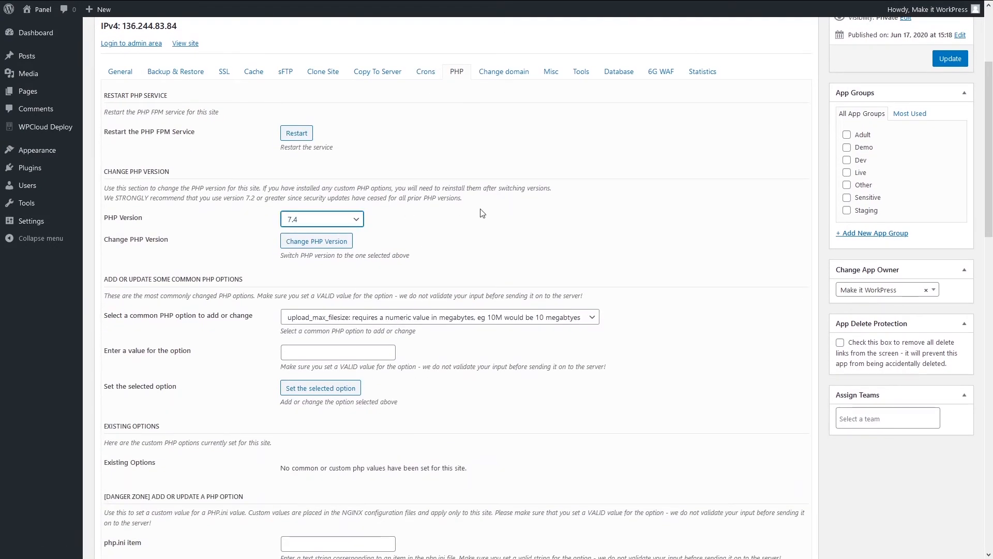
{"action": "left_click", "coordinate": [393, 228]}
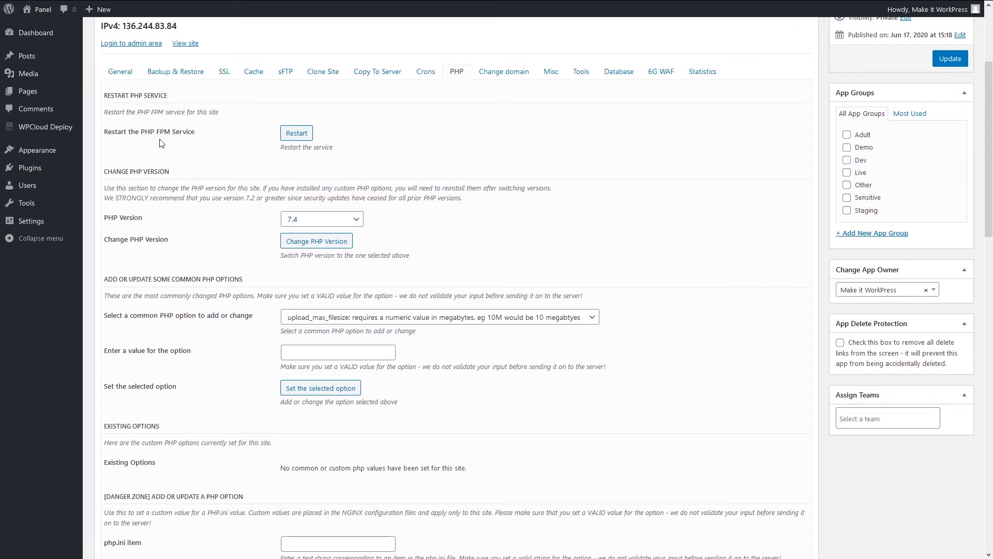
{"action": "scroll", "coordinate": [199, 402], "scroll_direction": "down", "scroll_amount": 2}
{"action": "scroll", "coordinate": [200, 401], "scroll_direction": "down", "scroll_amount": 1}
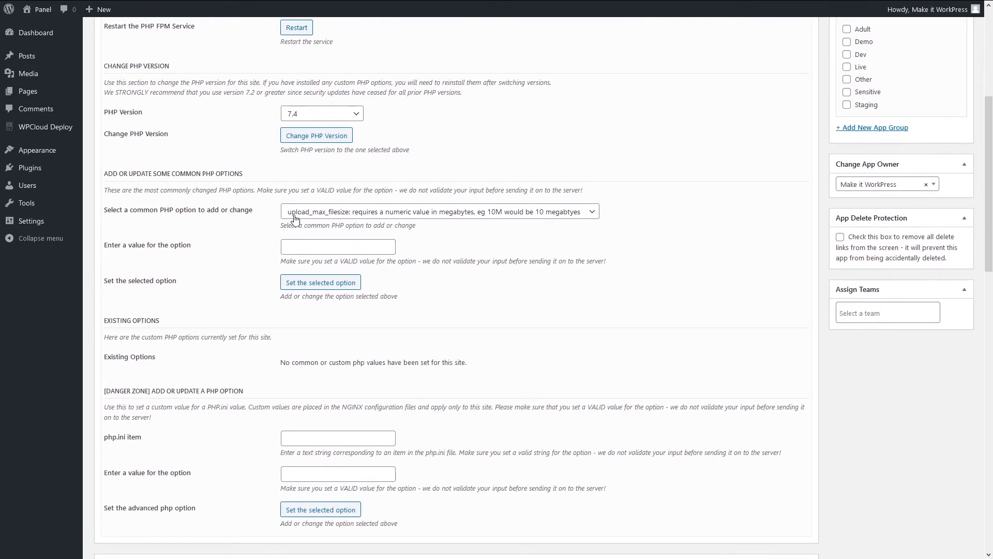
{"action": "left_click", "coordinate": [353, 212]}
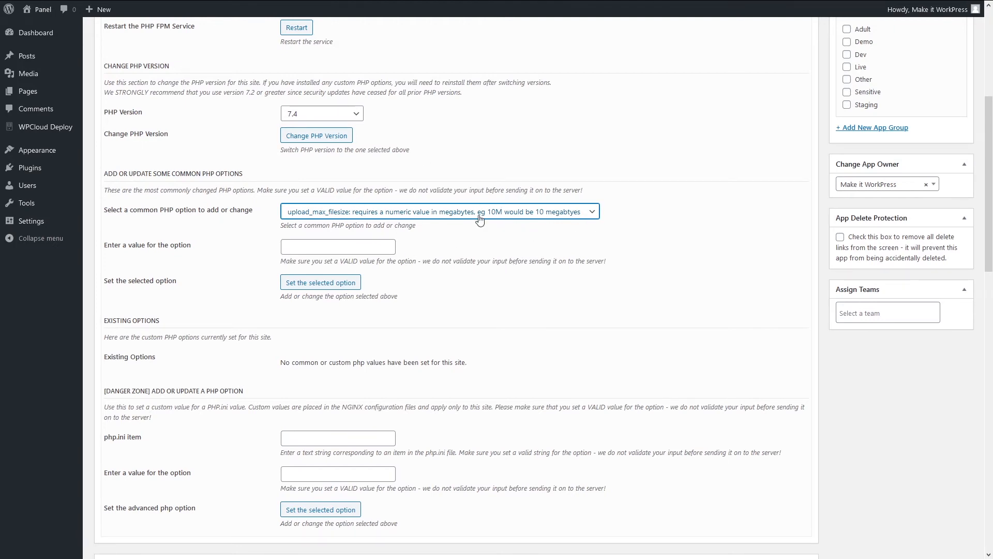
{"action": "left_click", "coordinate": [620, 173]}
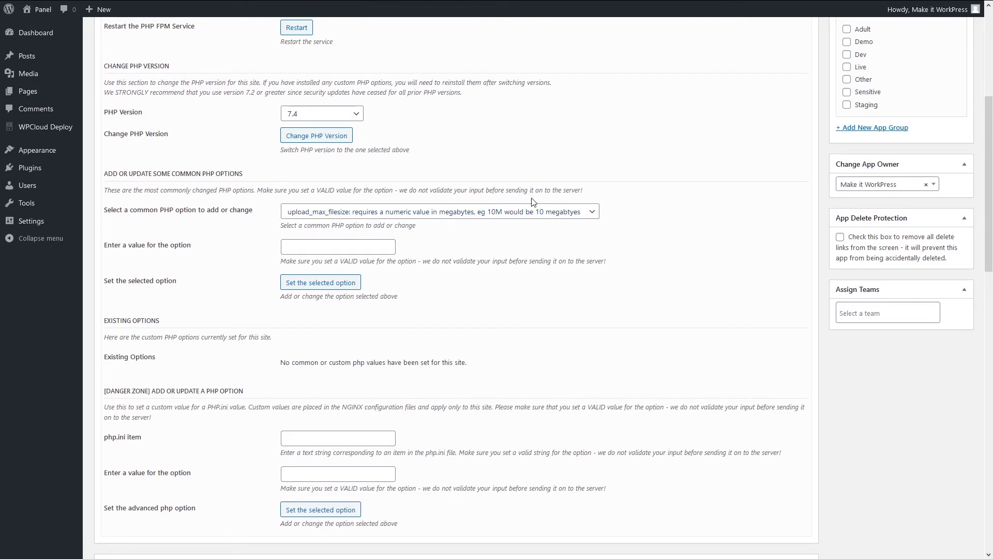
{"action": "scroll", "coordinate": [551, 289], "scroll_direction": "down", "scroll_amount": 2}
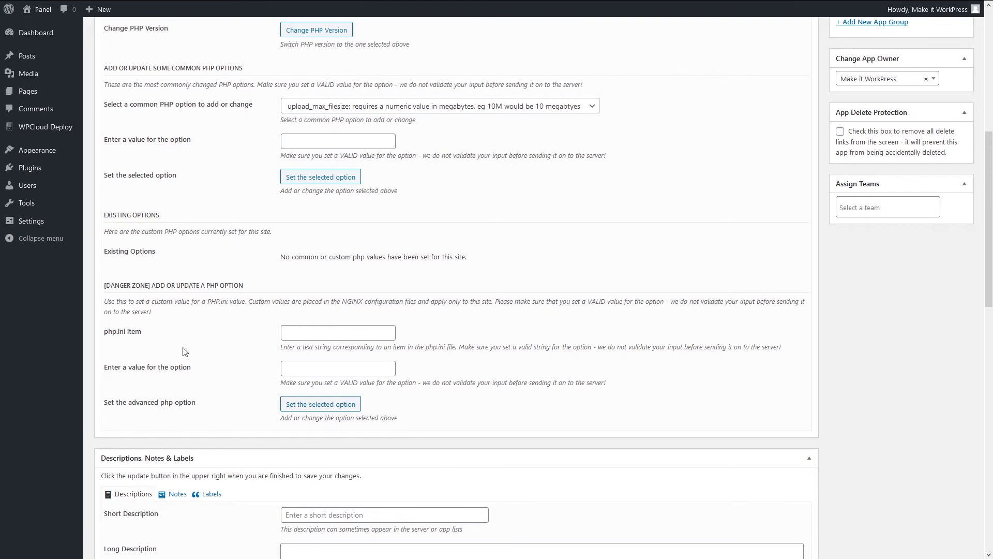
{"action": "scroll", "coordinate": [362, 367], "scroll_direction": "up", "scroll_amount": 1}
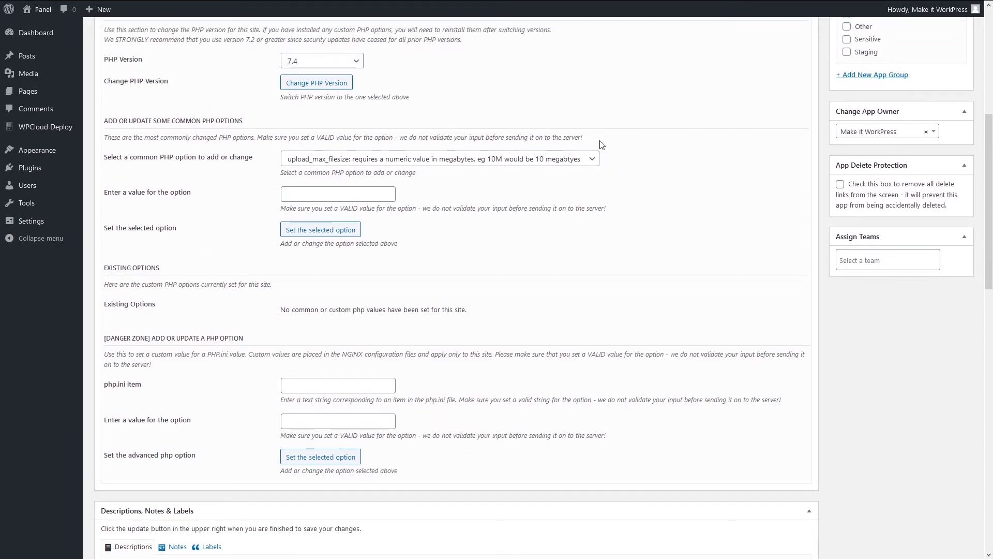
{"action": "scroll", "coordinate": [254, 290], "scroll_direction": "up", "scroll_amount": 5}
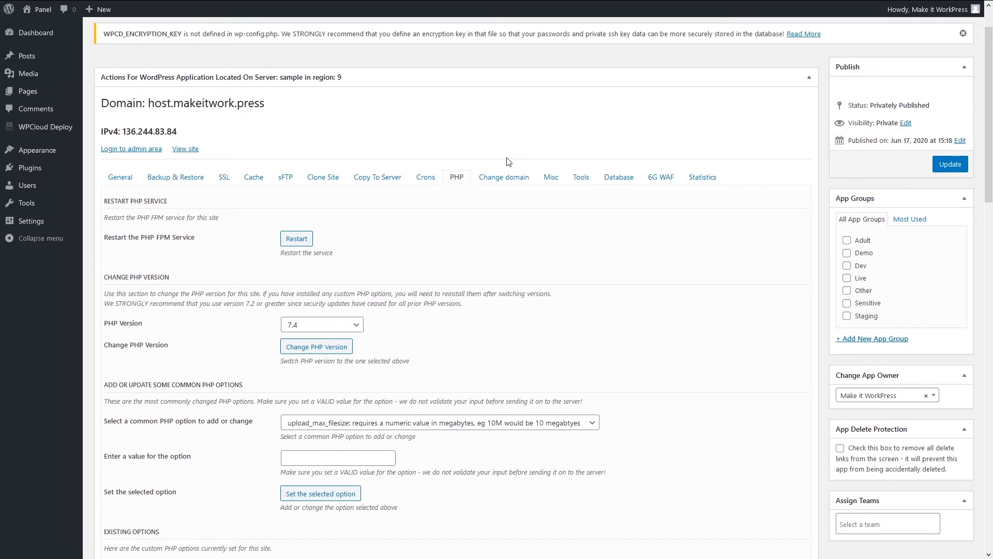
Browse the Change domain and Misc tabs, ending on Tools with debug logs, emergency admin and EDD rules.
{"action": "left_click", "coordinate": [500, 178]}
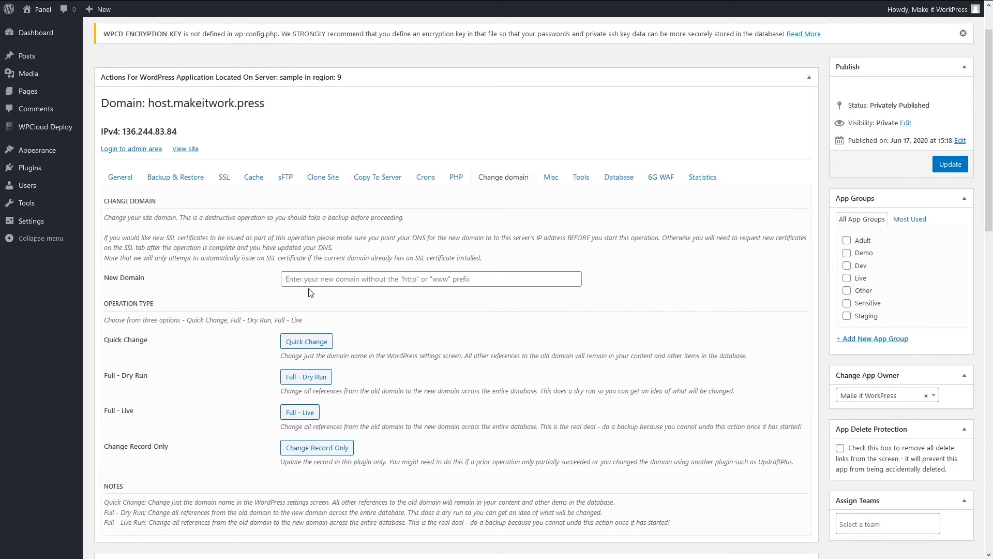
{"action": "scroll", "coordinate": [231, 429], "scroll_direction": "down", "scroll_amount": 1}
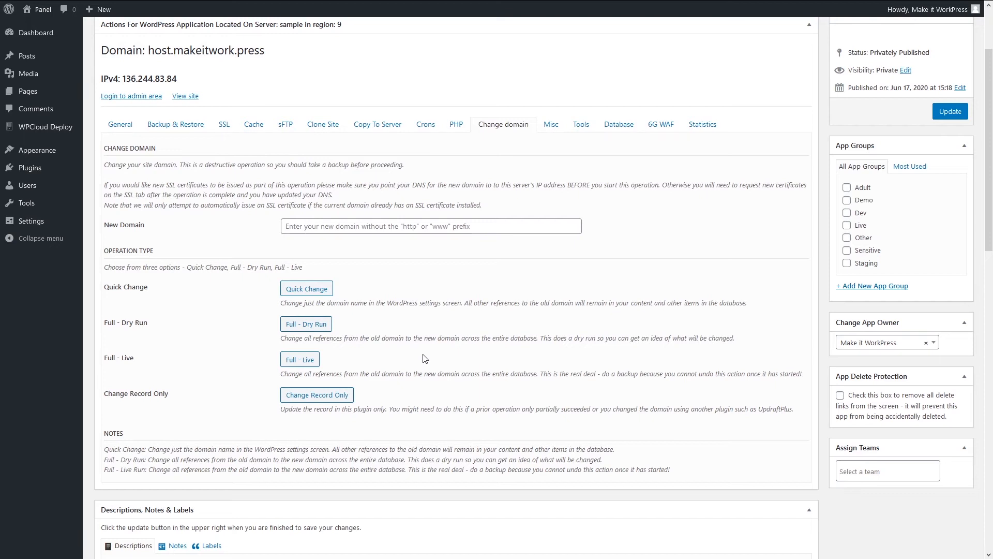
{"action": "left_click", "coordinate": [549, 131]}
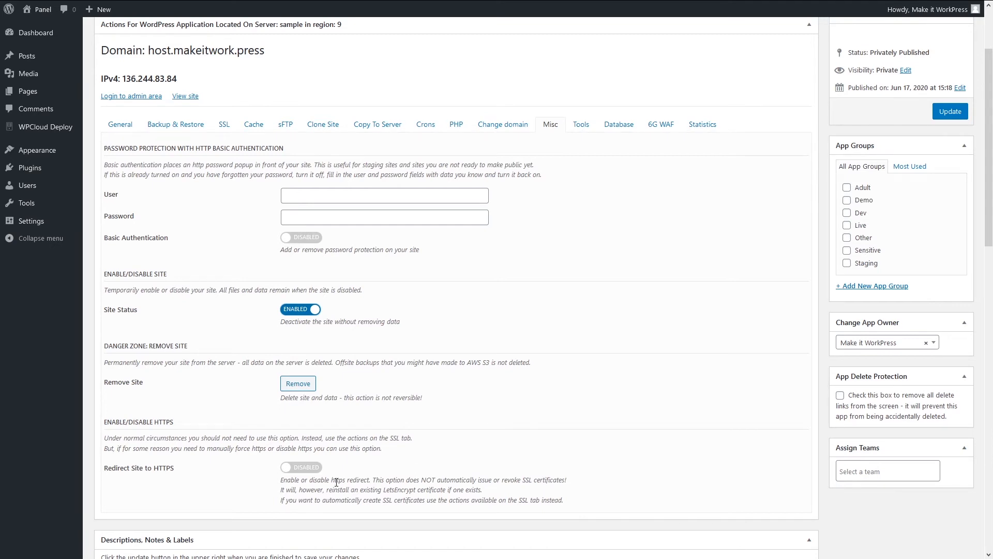
{"action": "scroll", "coordinate": [673, 389], "scroll_direction": "up", "scroll_amount": 1}
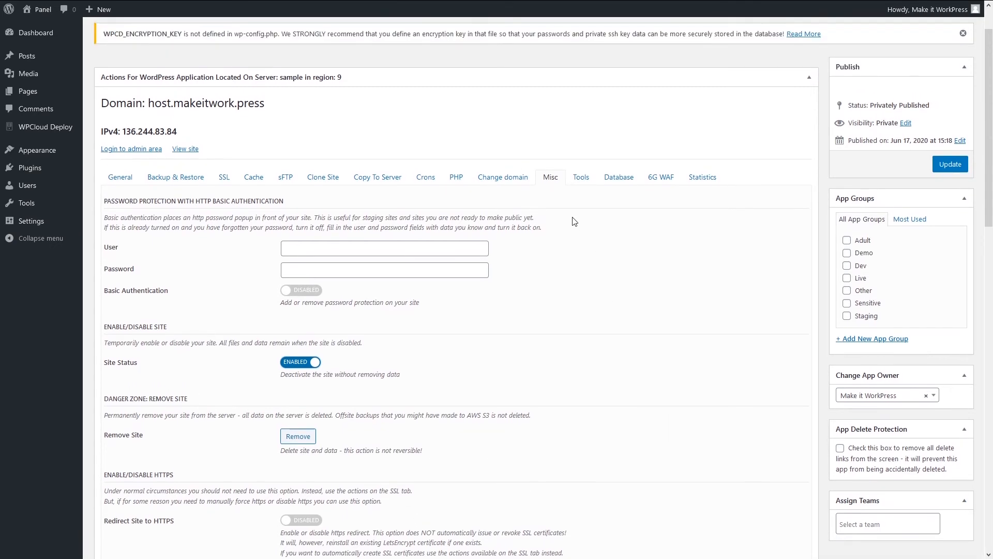
{"action": "left_click", "coordinate": [583, 178]}
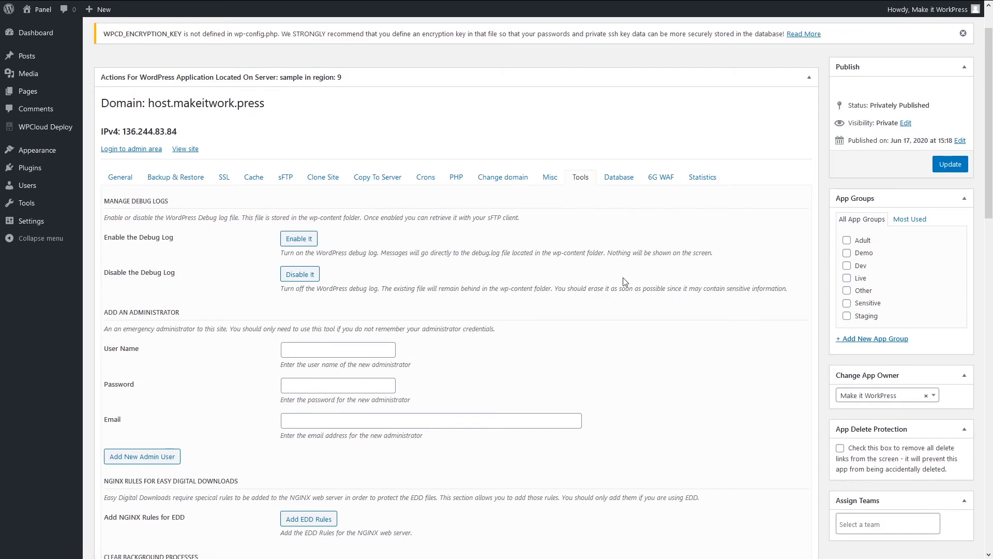
Scroll through the Tools options, then show the Database tab offering to install PHPMyAdmin.
{"action": "scroll", "coordinate": [477, 304], "scroll_direction": "down", "scroll_amount": 2}
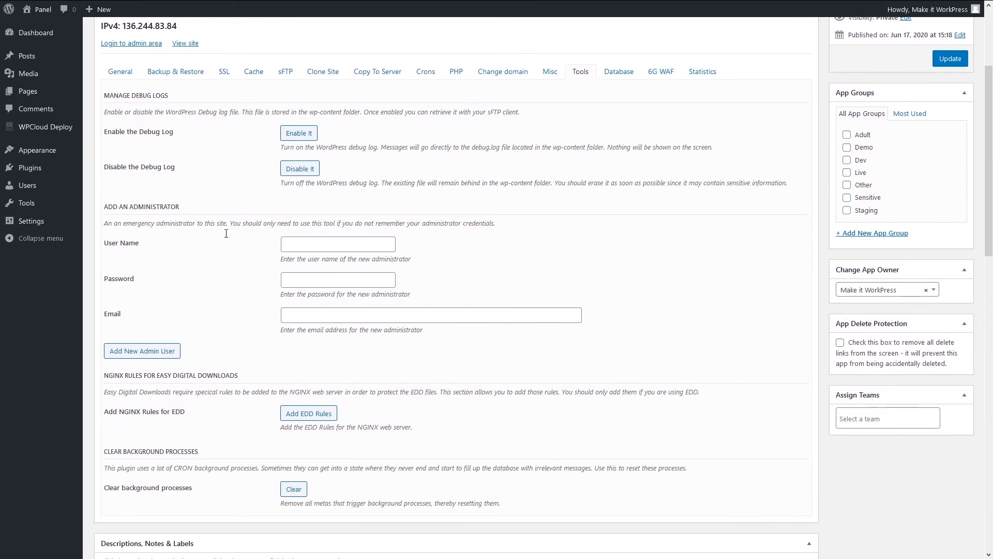
{"action": "scroll", "coordinate": [227, 232], "scroll_direction": "up", "scroll_amount": 3}
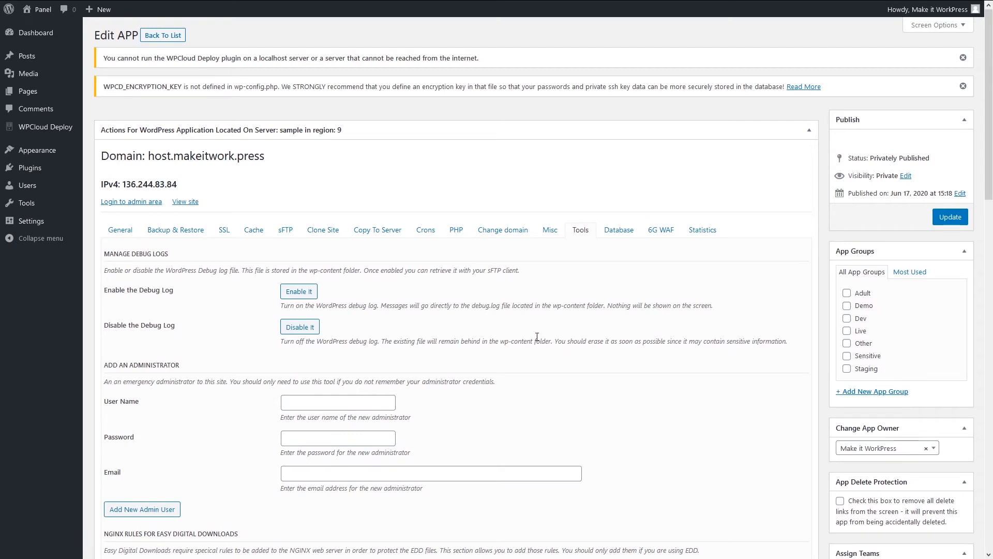
{"action": "scroll", "coordinate": [596, 353], "scroll_direction": "down", "scroll_amount": 1}
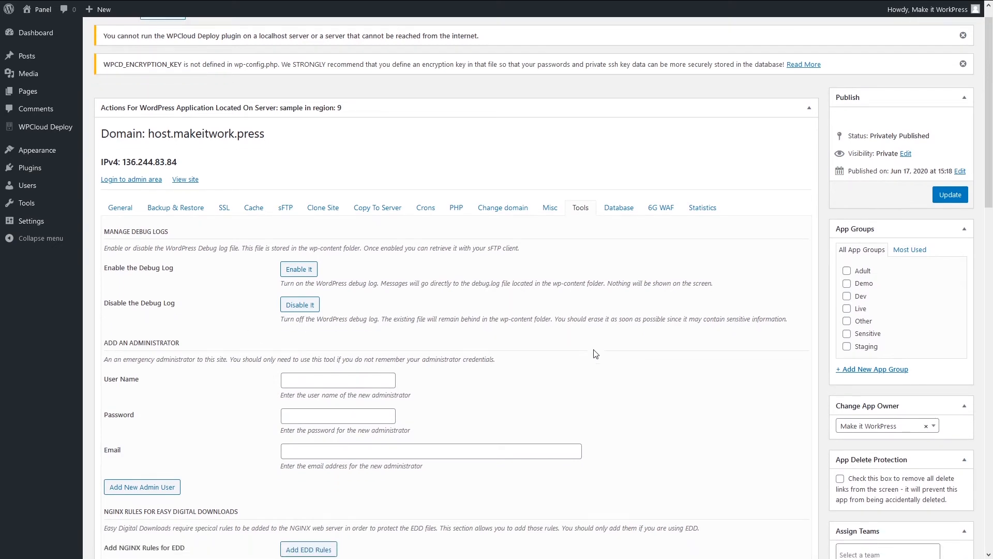
{"action": "scroll", "coordinate": [596, 354], "scroll_direction": "down", "scroll_amount": 2}
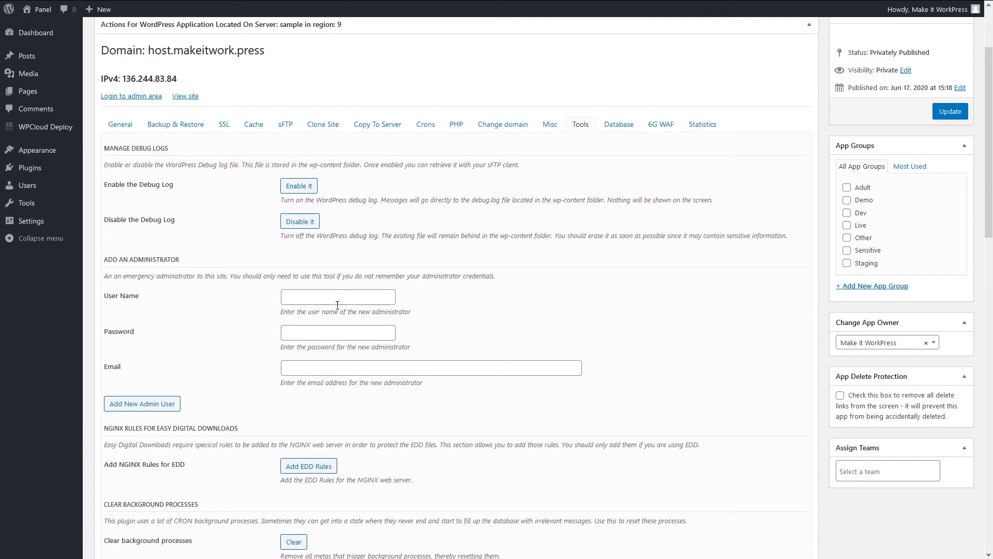
{"action": "scroll", "coordinate": [519, 299], "scroll_direction": "down", "scroll_amount": 3}
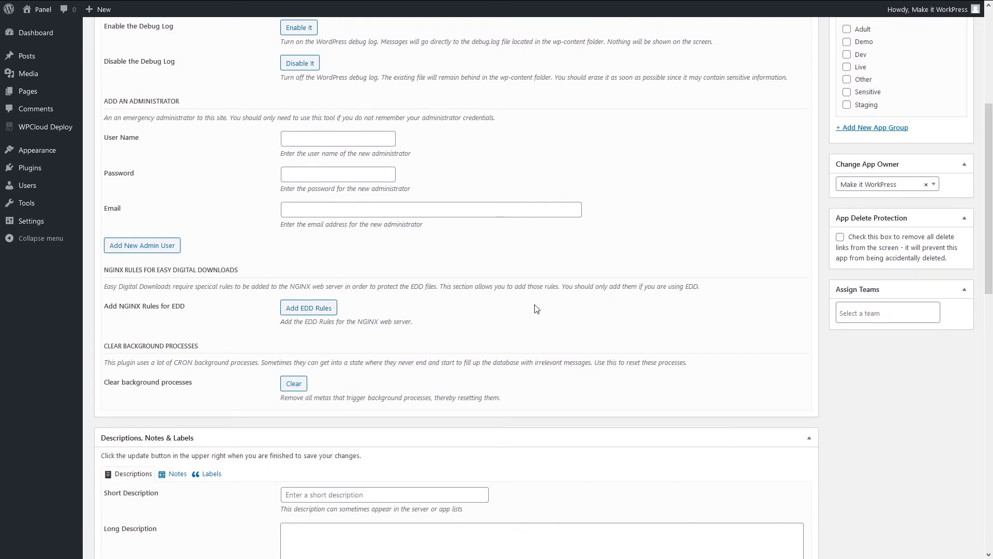
{"action": "scroll", "coordinate": [535, 310], "scroll_direction": "up", "scroll_amount": 1}
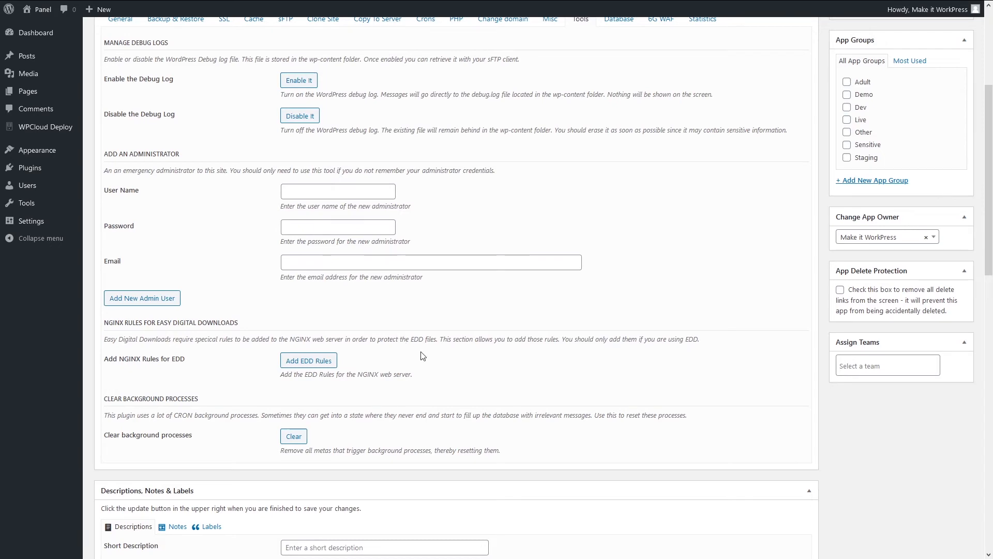
{"action": "scroll", "coordinate": [532, 340], "scroll_direction": "up", "scroll_amount": 2}
{"action": "scroll", "coordinate": [532, 339], "scroll_direction": "up", "scroll_amount": 1}
{"action": "scroll", "coordinate": [577, 328], "scroll_direction": "down", "scroll_amount": 3}
{"action": "scroll", "coordinate": [605, 166], "scroll_direction": "up", "scroll_amount": 2}
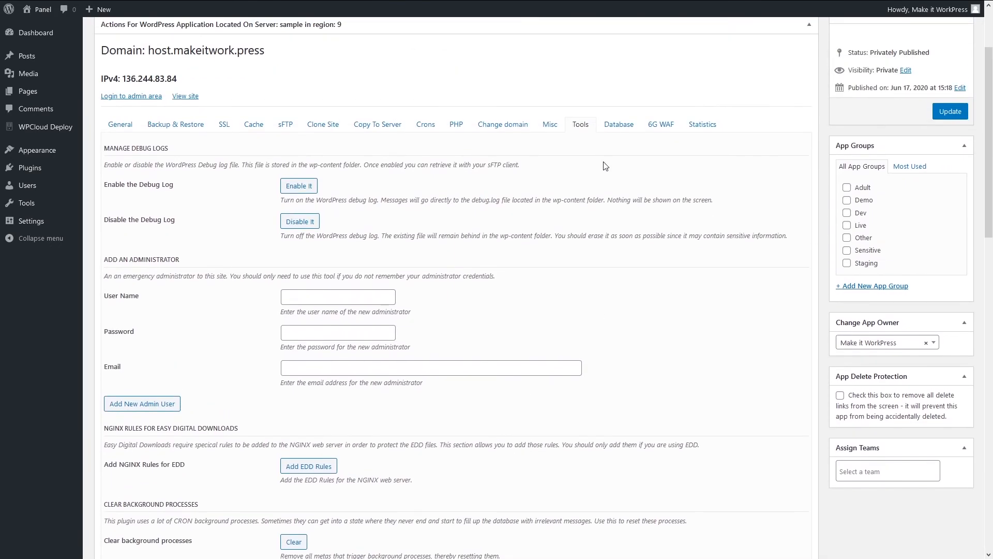
{"action": "left_click", "coordinate": [615, 126]}
{"action": "scroll", "coordinate": [614, 128], "scroll_direction": "up", "scroll_amount": 2}
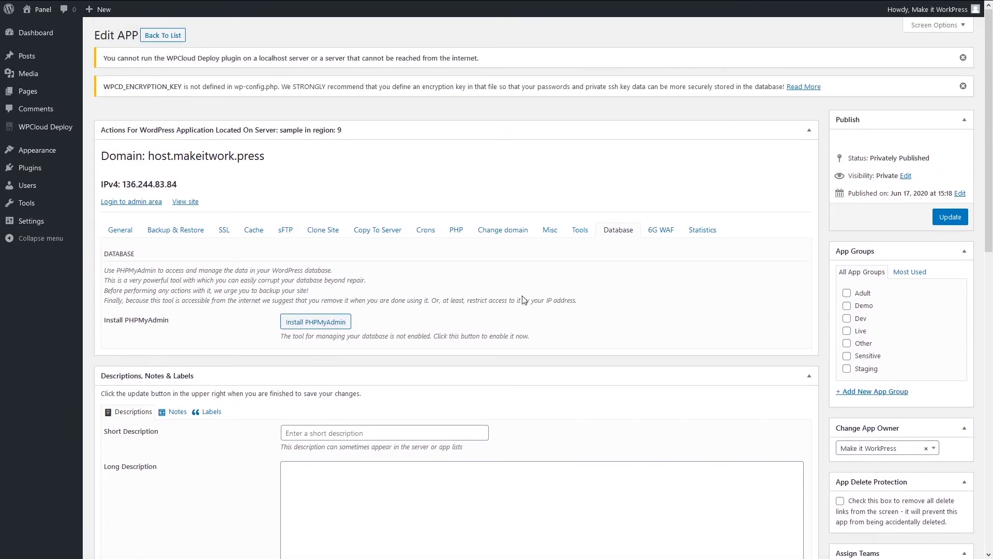
Show the 6G WAF tab, where all six 6G rule sets are disabled.
{"action": "left_click", "coordinate": [653, 234]}
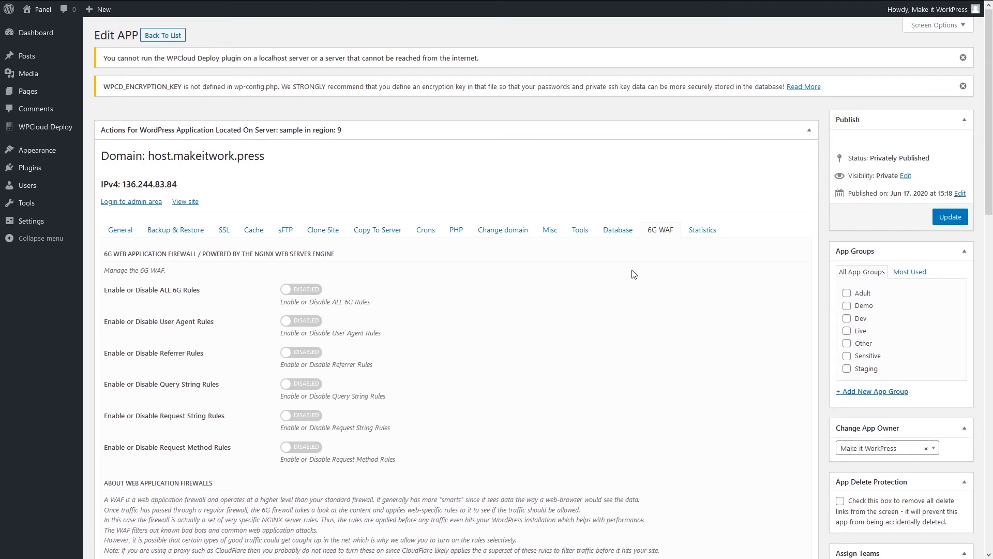
Show the Statistics tab with disk space recalculation and VNSTAT traffic data.
{"action": "left_click", "coordinate": [703, 230]}
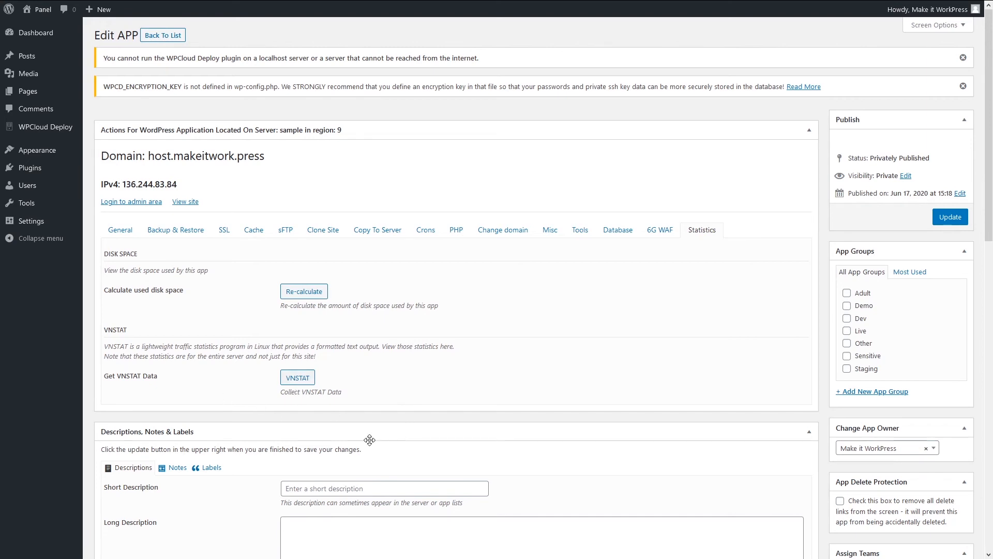
{"action": "left_click", "coordinate": [298, 378]}
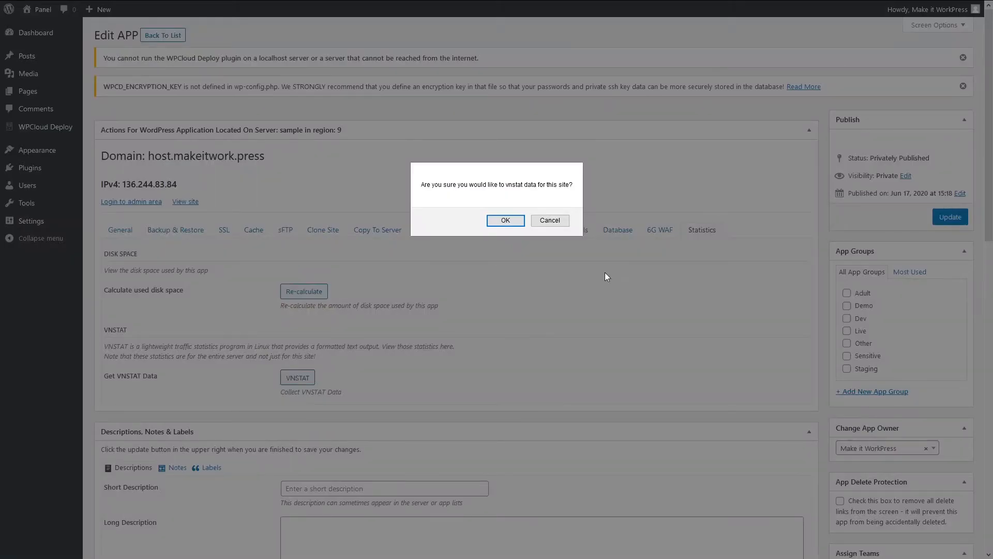
{"action": "left_click", "coordinate": [505, 221]}
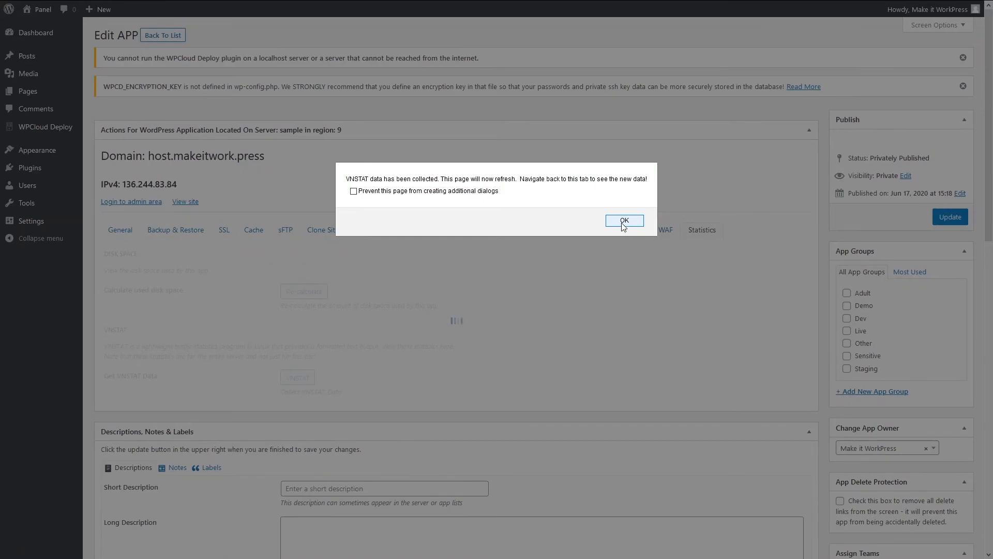
{"action": "left_click", "coordinate": [625, 221]}
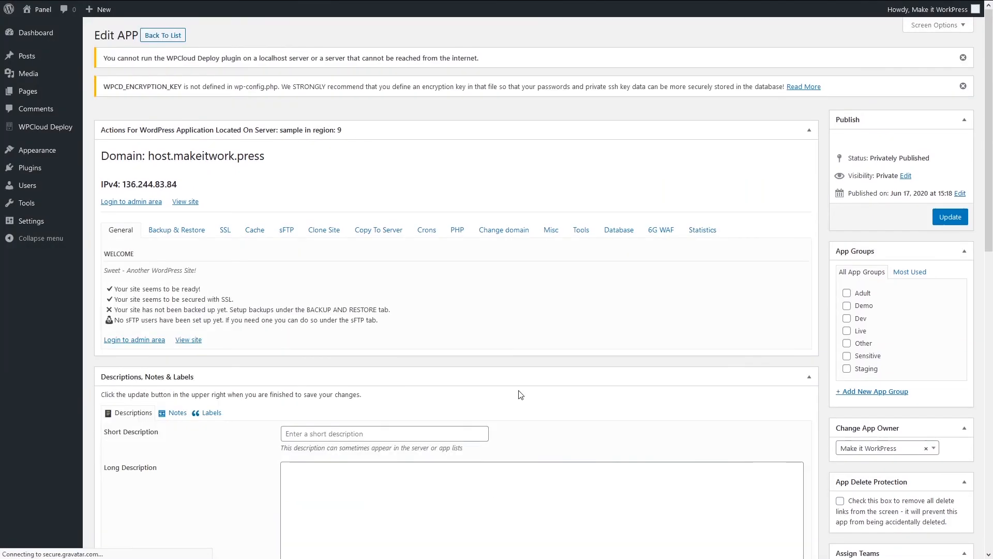
{"action": "left_click", "coordinate": [703, 232]}
{"action": "scroll", "coordinate": [494, 355], "scroll_direction": "down", "scroll_amount": 4}
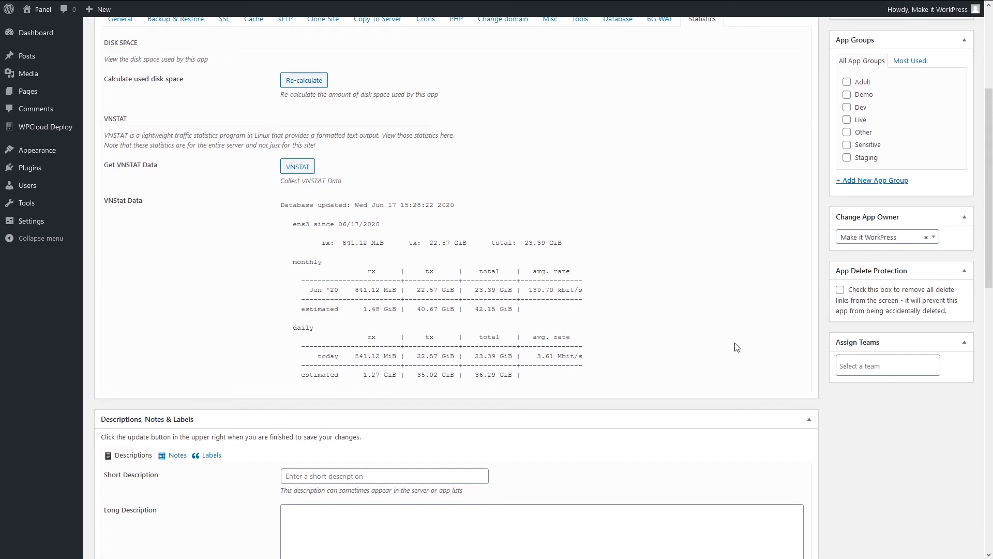
{"action": "scroll", "coordinate": [514, 259], "scroll_direction": "up", "scroll_amount": 4}
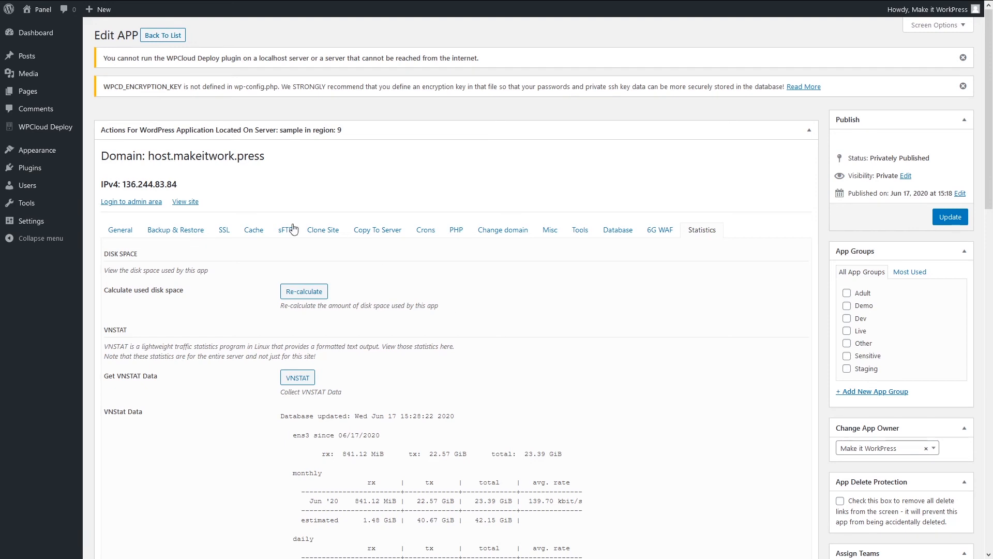
{"action": "mouse_move", "coordinate": [70, 130]}
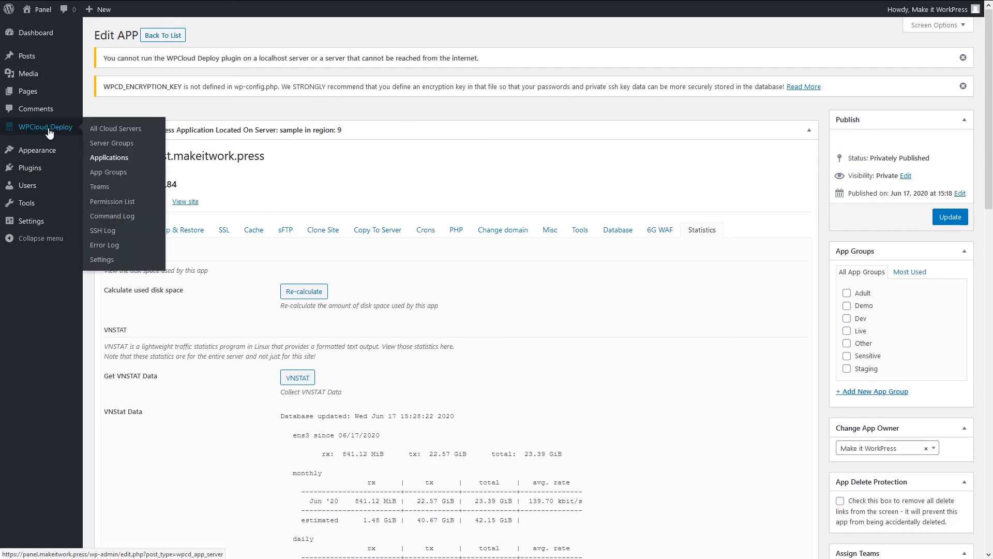
Edit Sample Team from the Teams list to review its manager and six server and app permissions.
{"action": "left_click", "coordinate": [100, 187]}
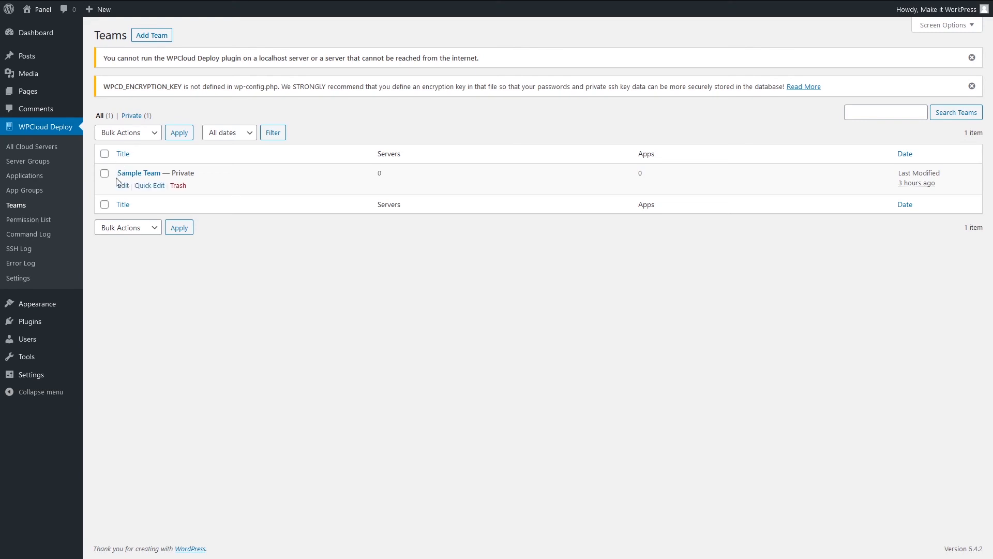
{"action": "left_click", "coordinate": [122, 185]}
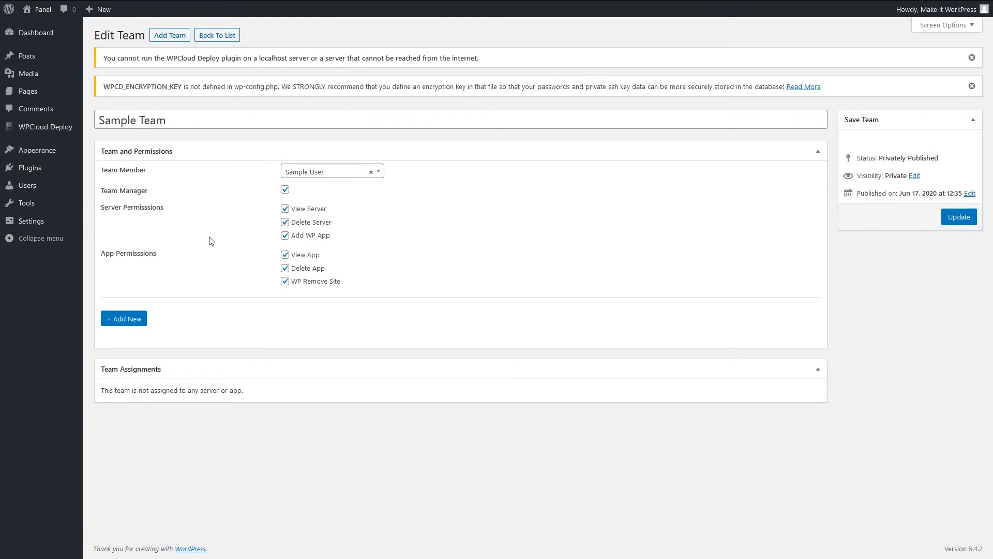
{"action": "mouse_move", "coordinate": [27, 185]}
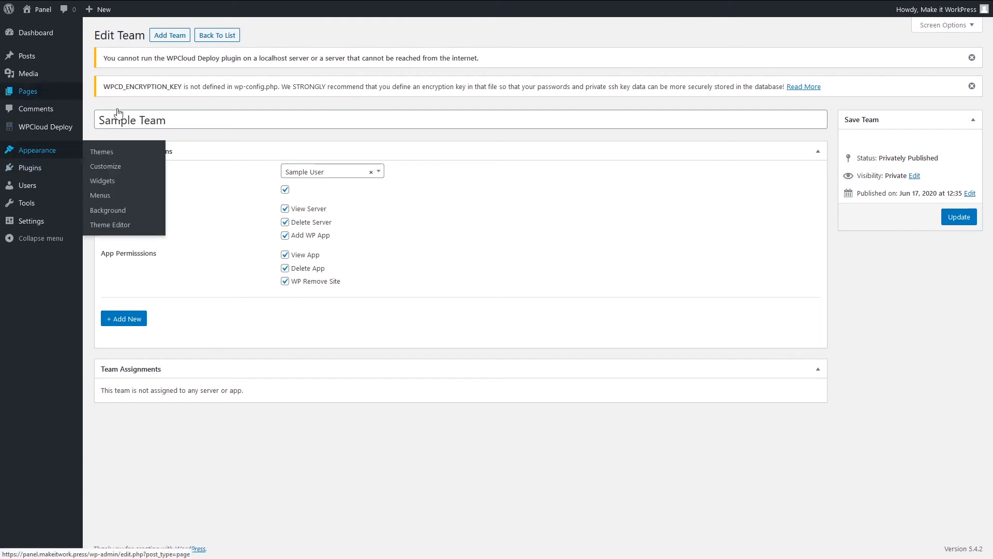
{"action": "mouse_move", "coordinate": [40, 128]}
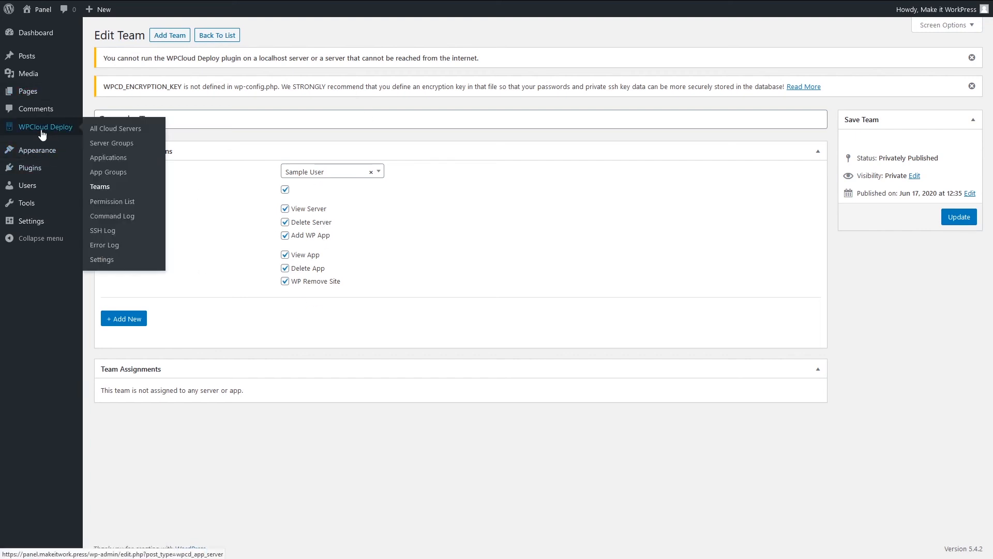
Look through the Command Log and 16-entry SSH Log, ending on the empty Error Log.
{"action": "left_click", "coordinate": [126, 216]}
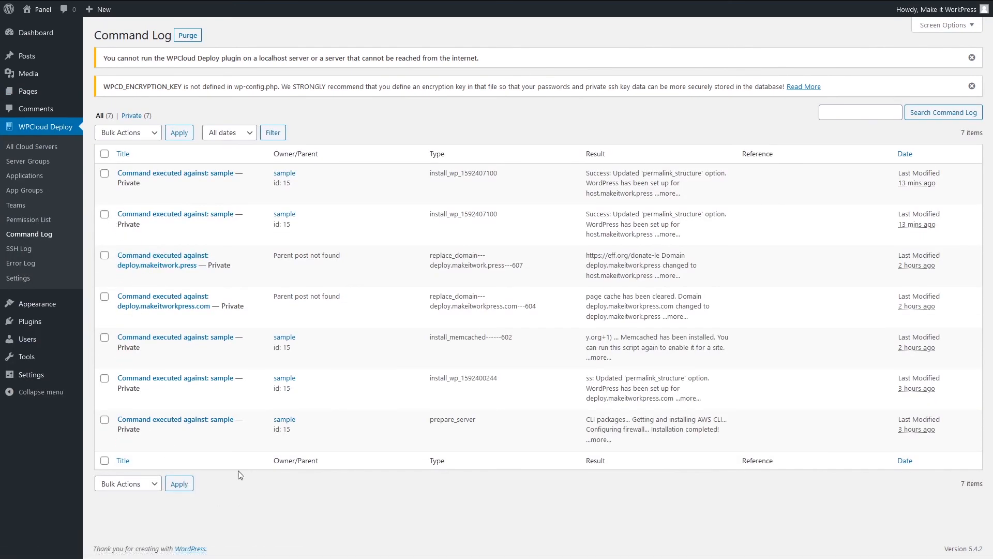
{"action": "left_click", "coordinate": [29, 254]}
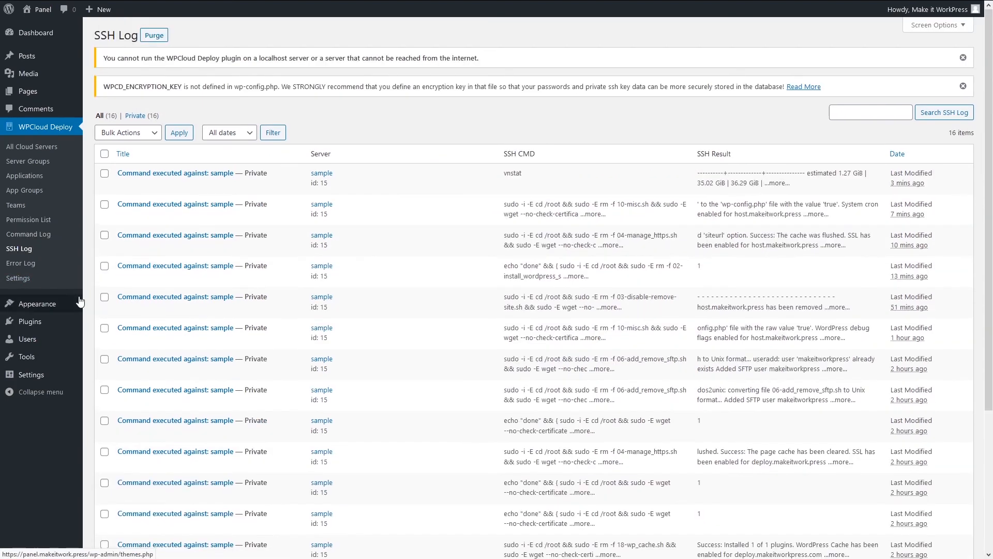
{"action": "mouse_move", "coordinate": [80, 308]}
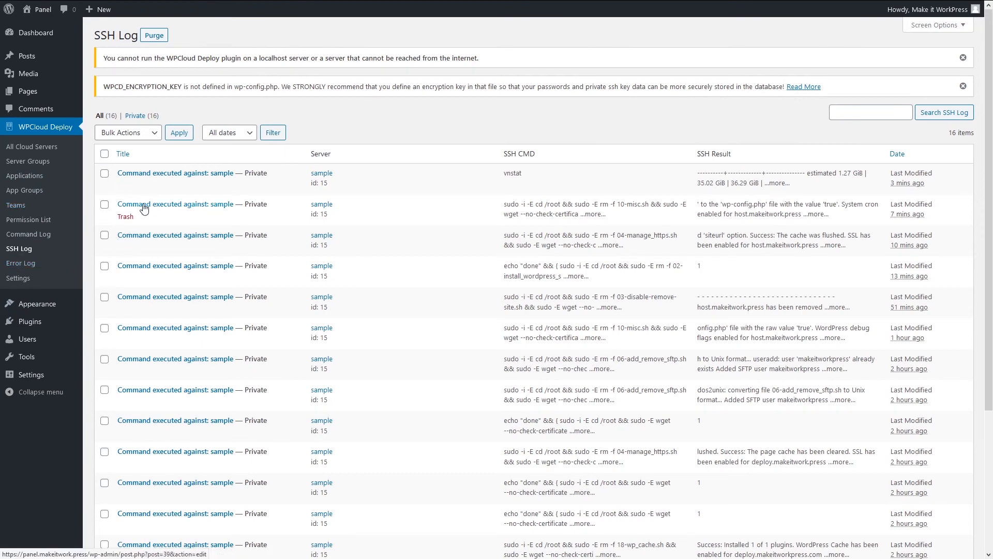
{"action": "left_click", "coordinate": [21, 264]}
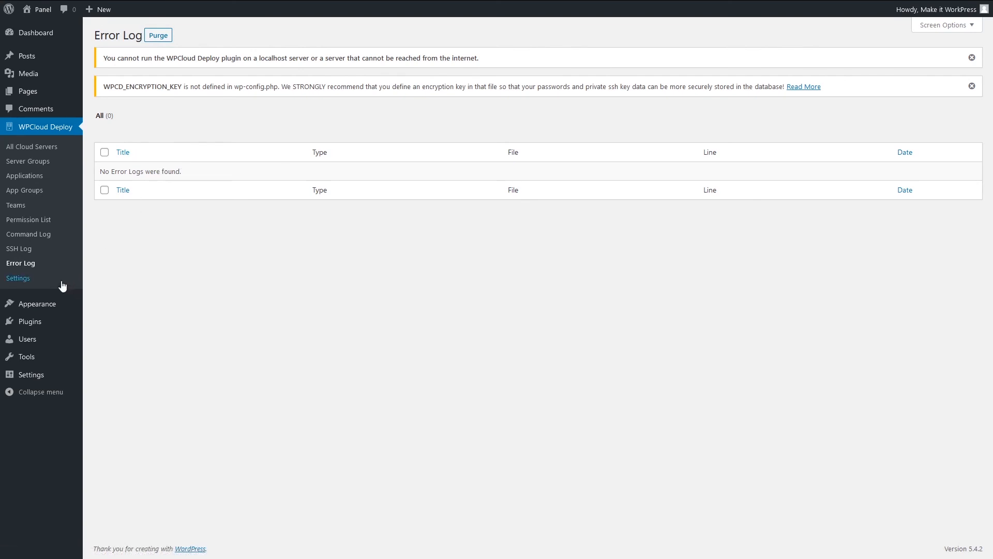
Review the Cloud Providers, Fields, FAQ & Help and Logging and Tracing settings, then switch to FireupWP's server groups.
{"action": "left_click", "coordinate": [30, 282]}
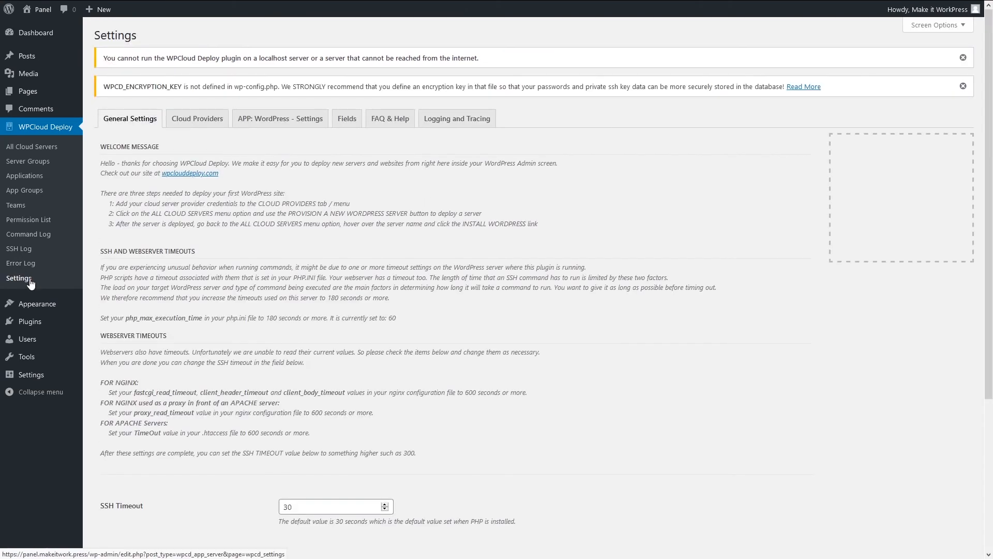
{"action": "left_click", "coordinate": [198, 118]}
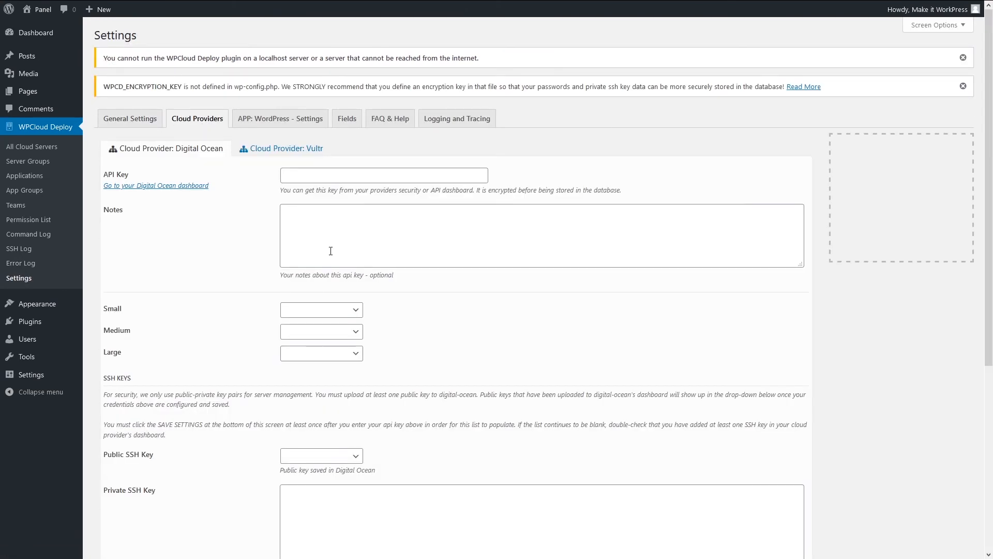
{"action": "left_click", "coordinate": [347, 125]}
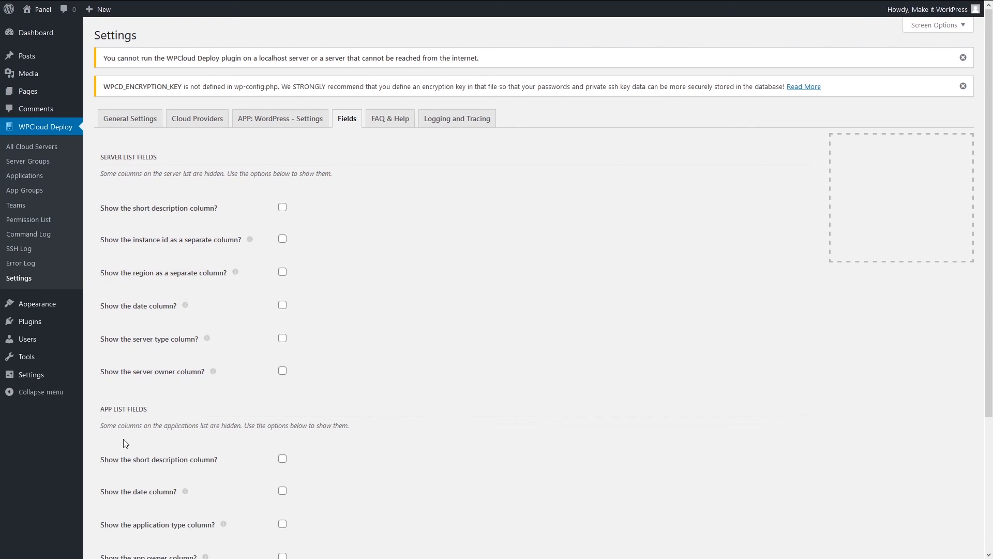
{"action": "left_click", "coordinate": [394, 118]}
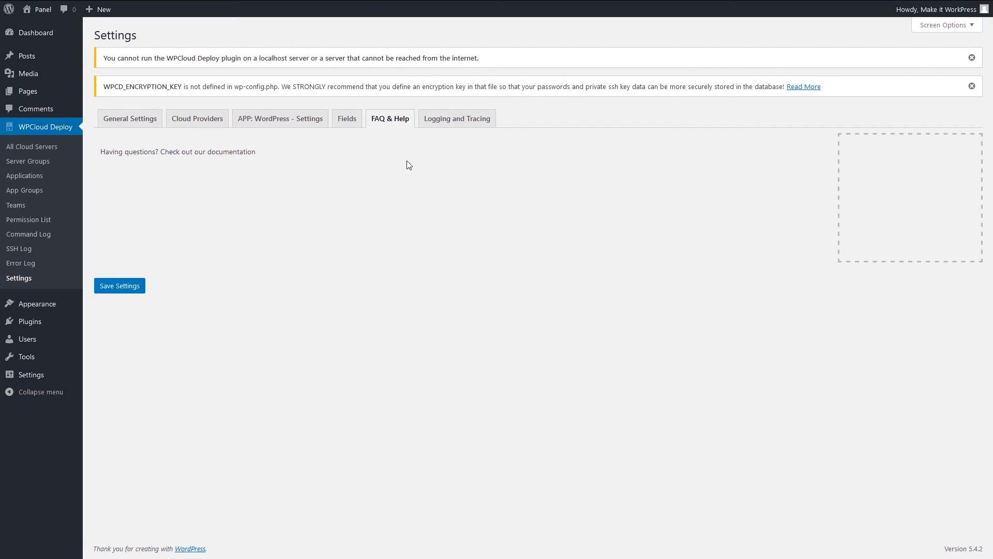
{"action": "left_click", "coordinate": [437, 120]}
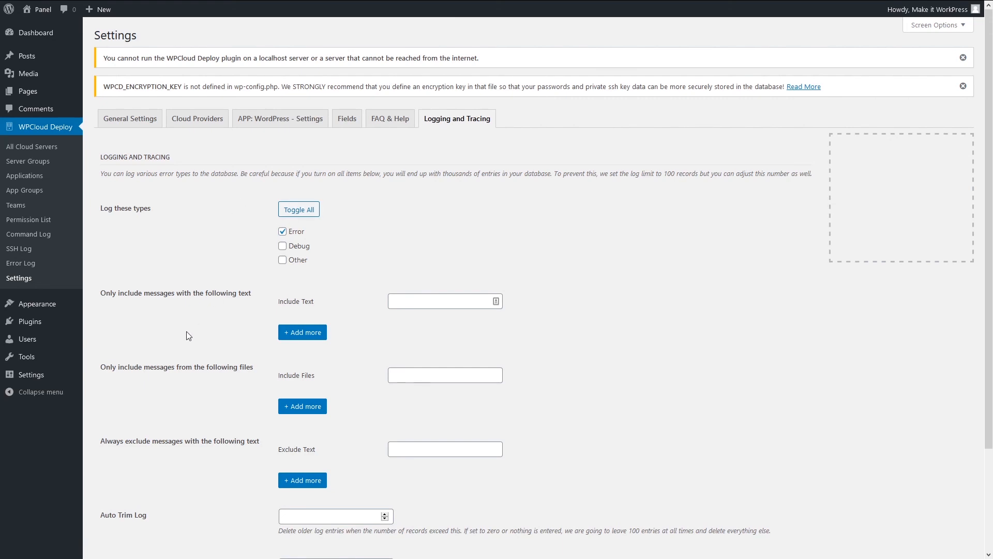
{"action": "scroll", "coordinate": [515, 350], "scroll_direction": "down", "scroll_amount": 3}
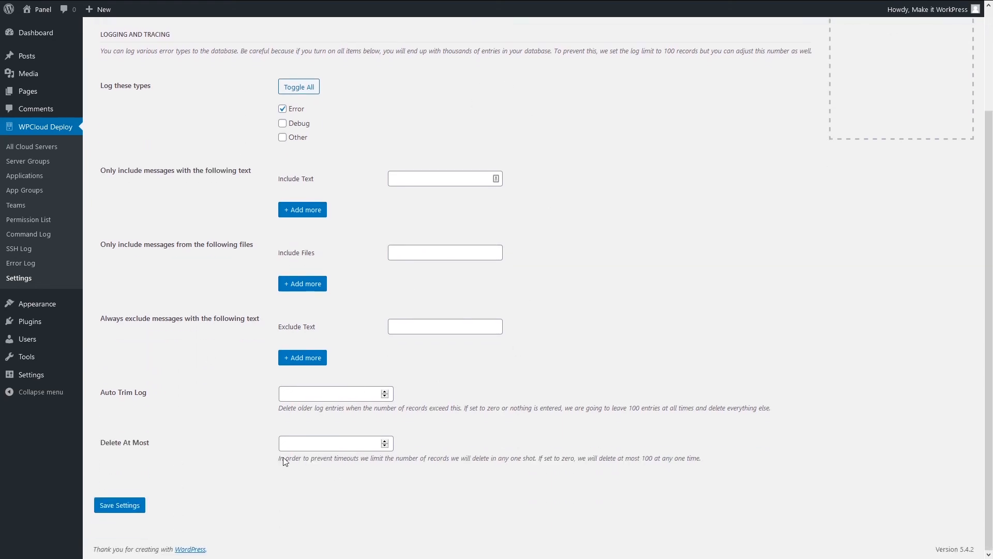
{"action": "scroll", "coordinate": [392, 362], "scroll_direction": "up", "scroll_amount": 3}
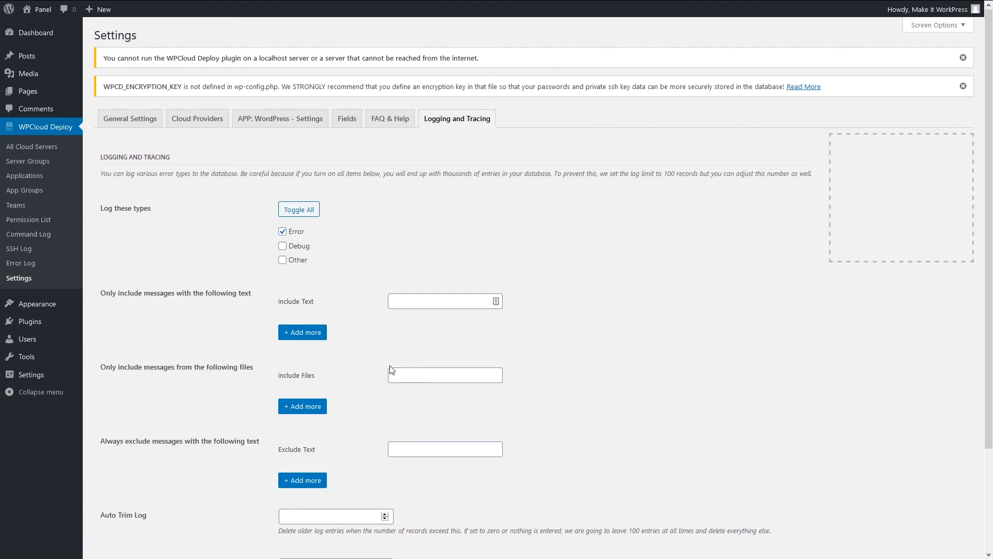
{"action": "mouse_move", "coordinate": [494, 4]}
{"action": "left_click", "coordinate": [663, 10]}
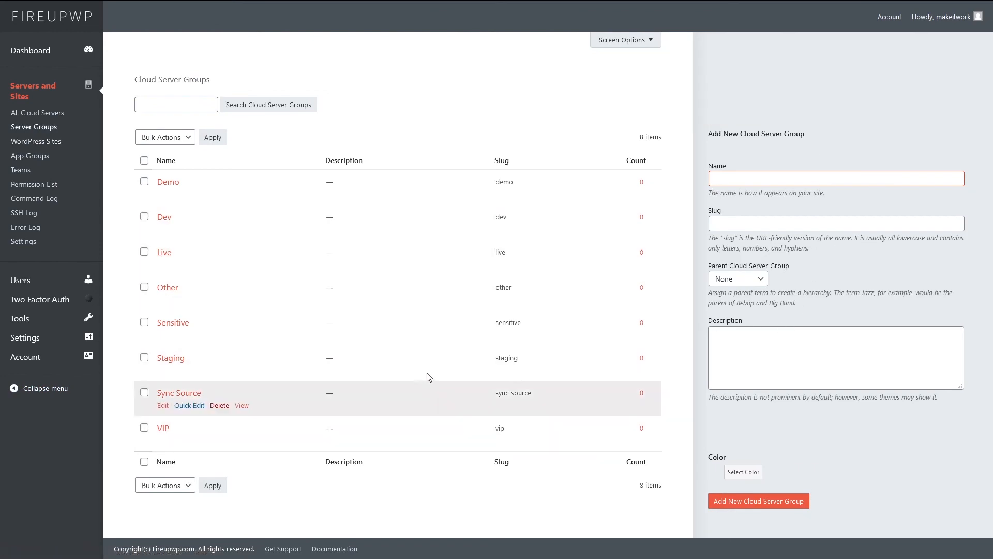
Browse FireupWP's empty WordPress Sites and Teams lists, then open its Settings page.
{"action": "left_click", "coordinate": [50, 145]}
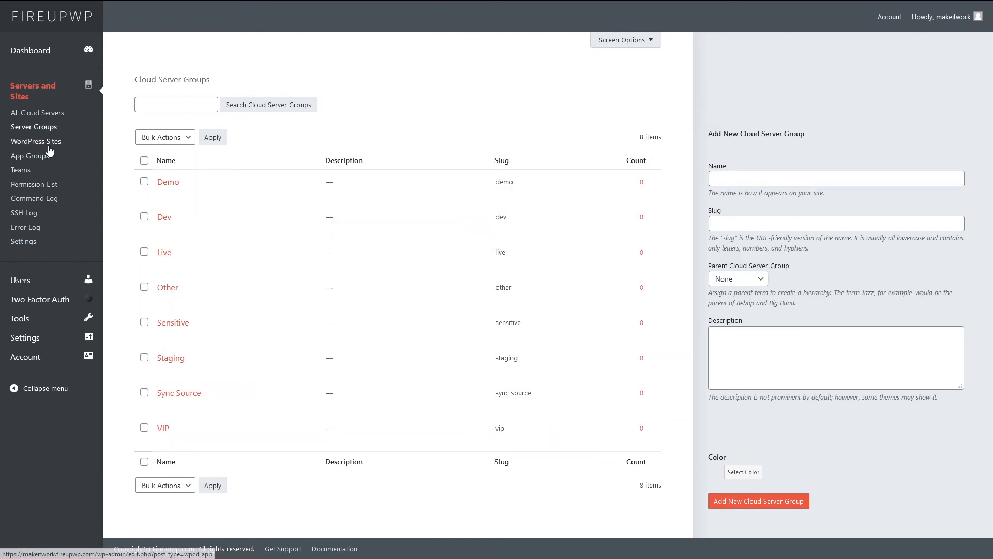
{"action": "left_click", "coordinate": [28, 171]}
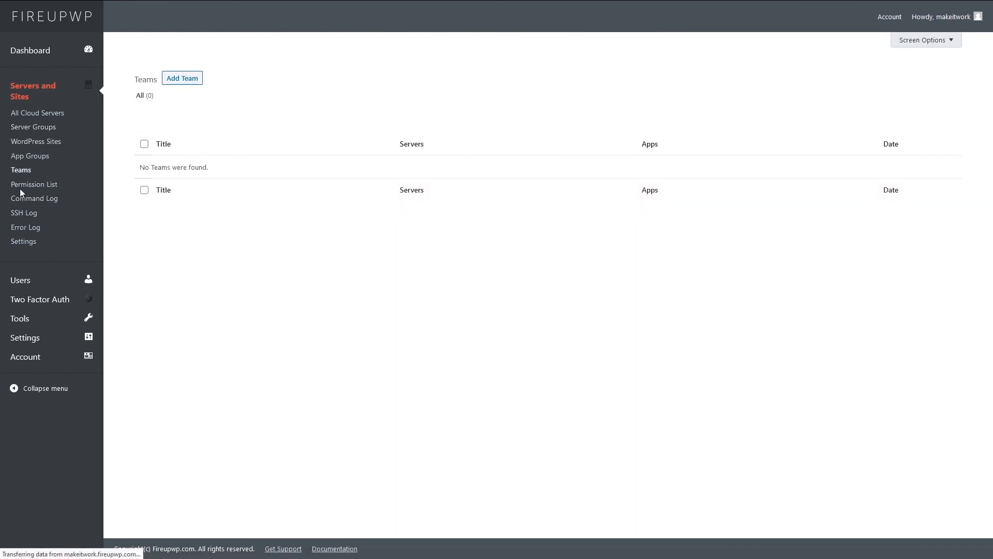
{"action": "left_click", "coordinate": [30, 242]}
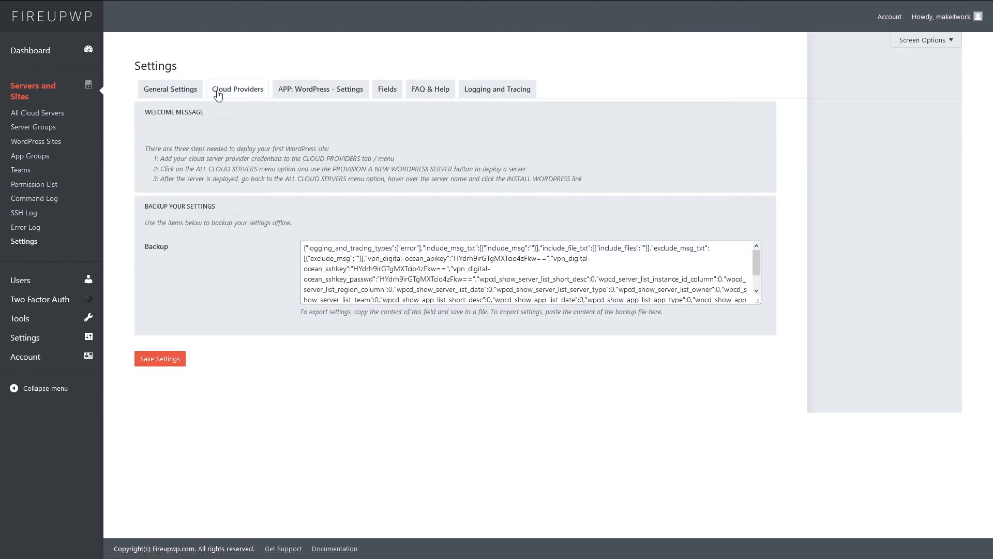
Show the Cloud Providers tab with the empty Digital Ocean API key, notes and SSH key fields.
{"action": "left_click", "coordinate": [238, 90]}
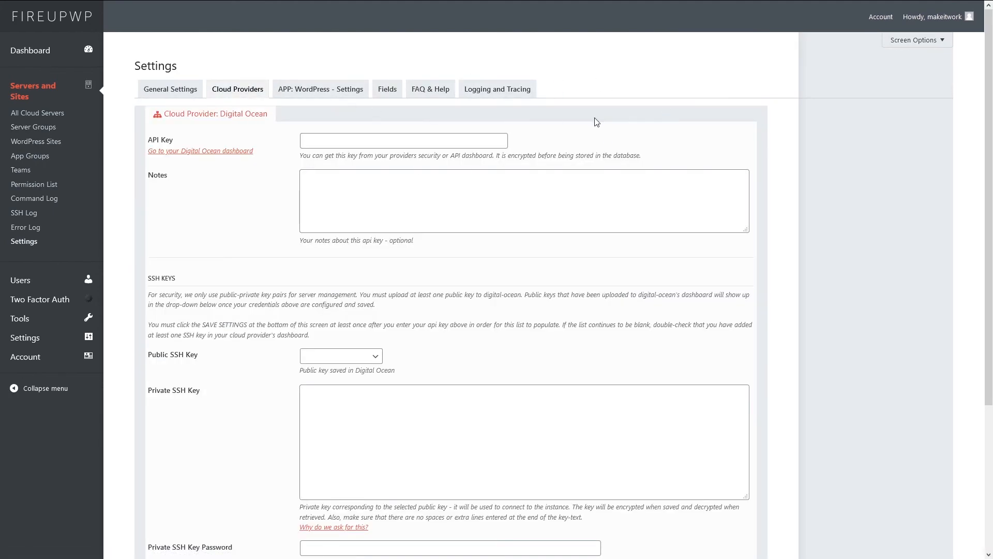
{"action": "scroll", "coordinate": [316, 346], "scroll_direction": "down", "scroll_amount": 3}
{"action": "scroll", "coordinate": [220, 383], "scroll_direction": "up", "scroll_amount": 5}
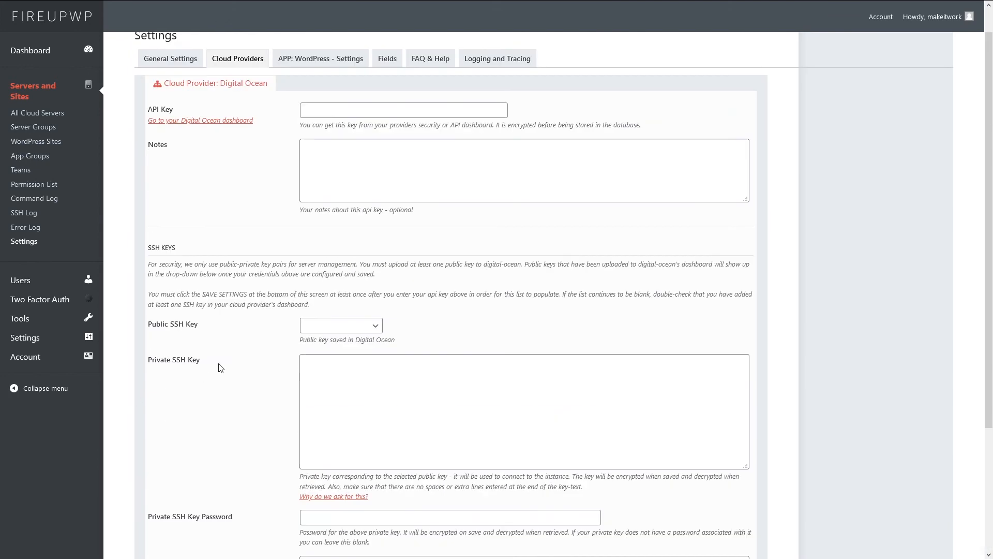